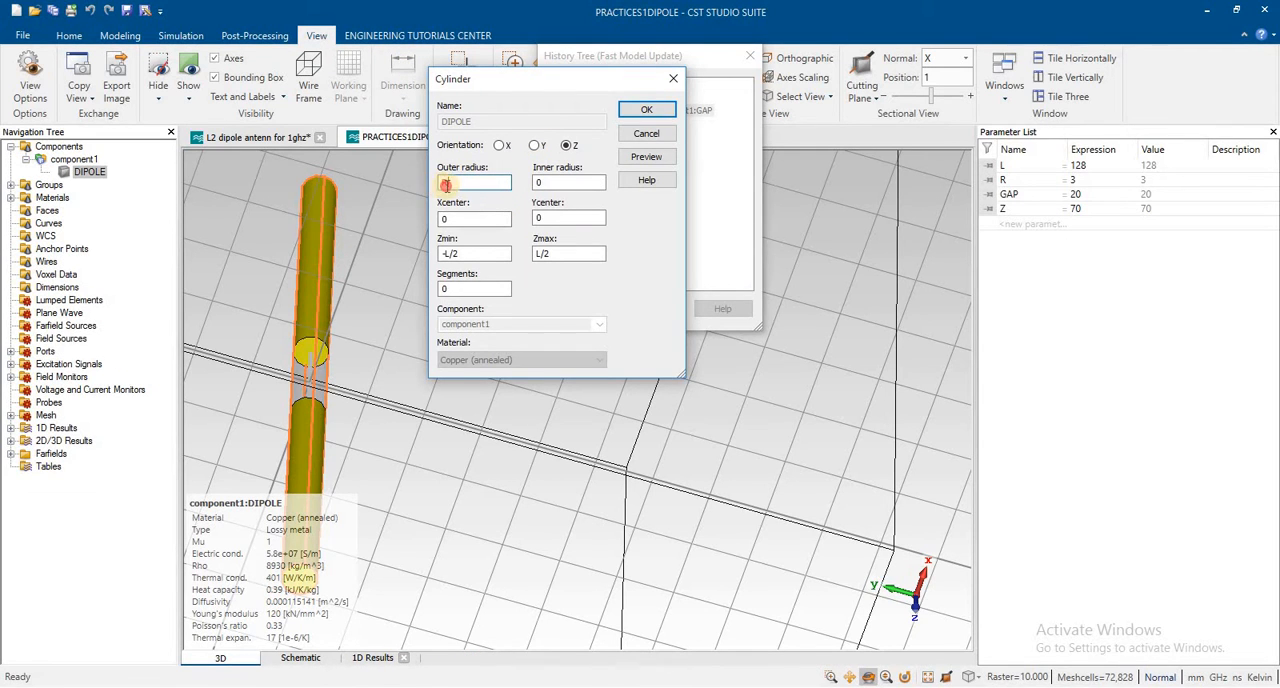
Step: Review the parameters that define the DIPOLE cylinder and dismiss its definition
click(471, 217)
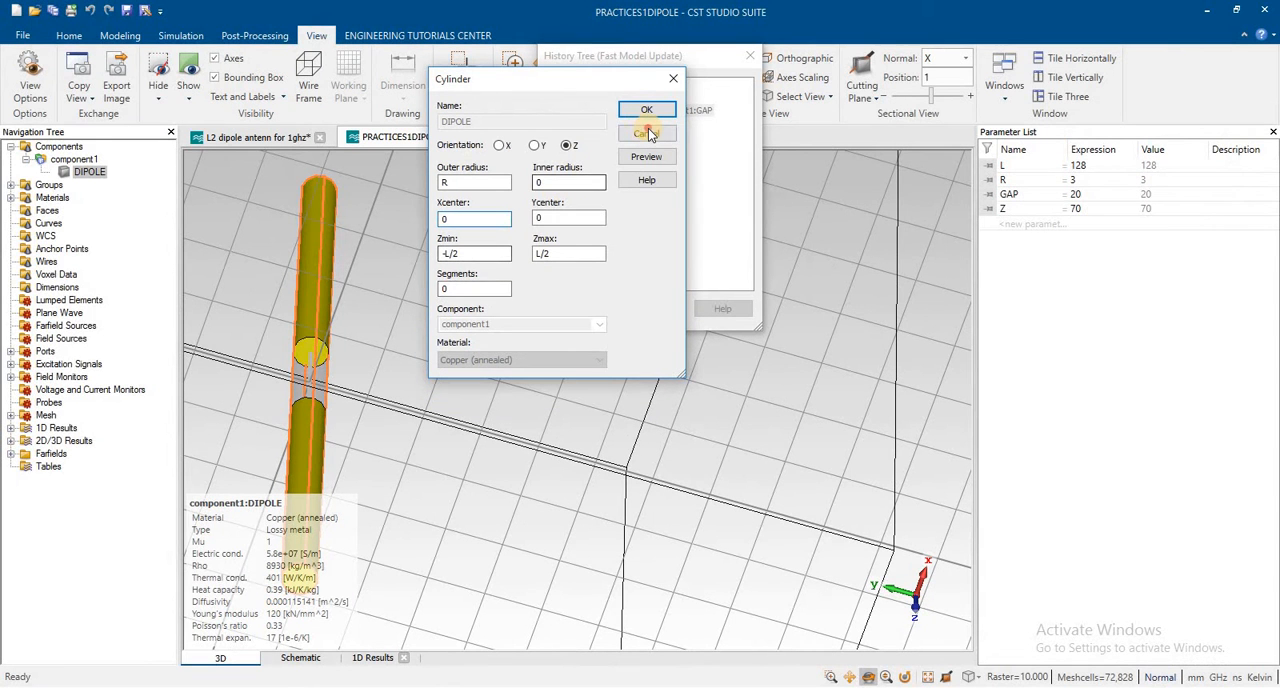
click(670, 81)
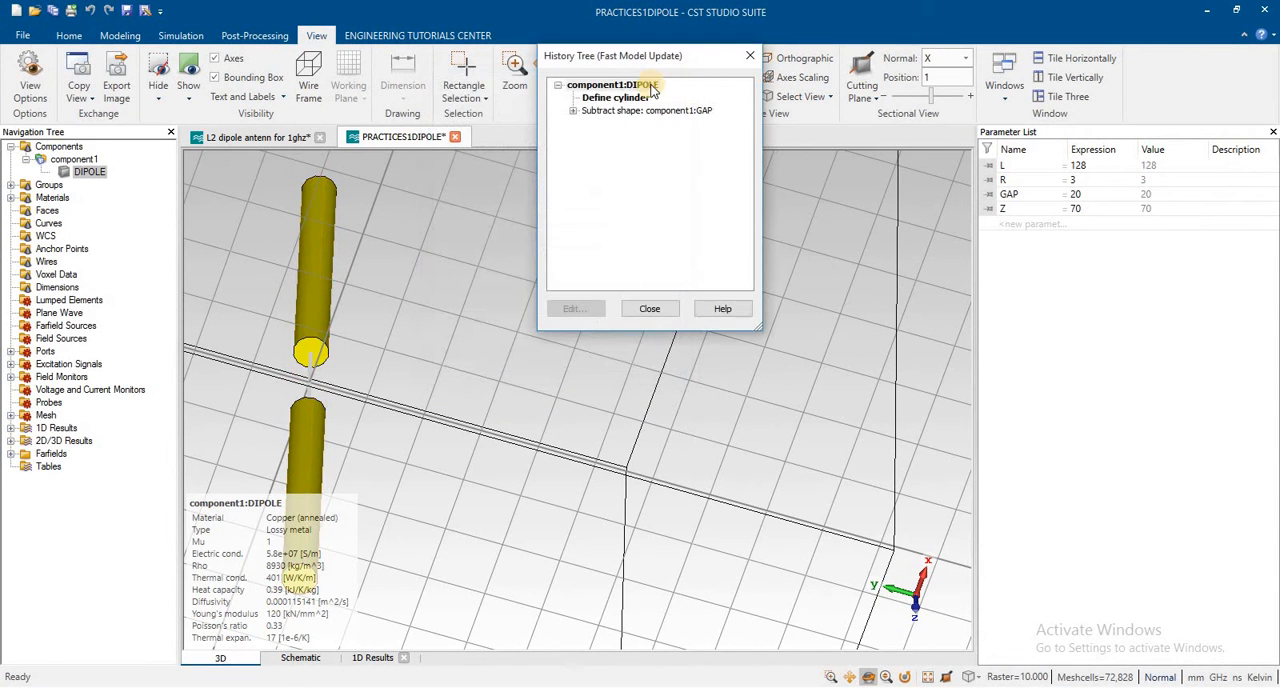
Step: Review the radius, Z limits and material of the subtracted GAP cylinder in the history tree, and close the tree
click(598, 98)
click(573, 110)
click(618, 125)
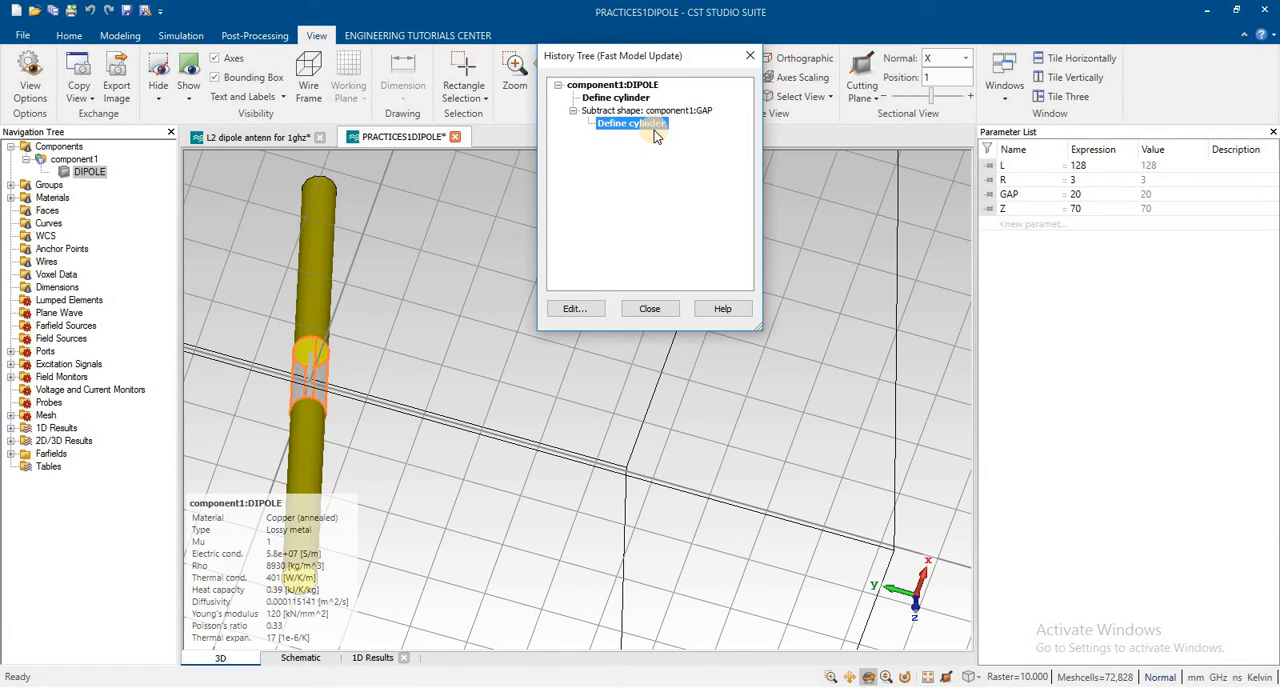
click(572, 307)
drag(1135, 42, 467, 110)
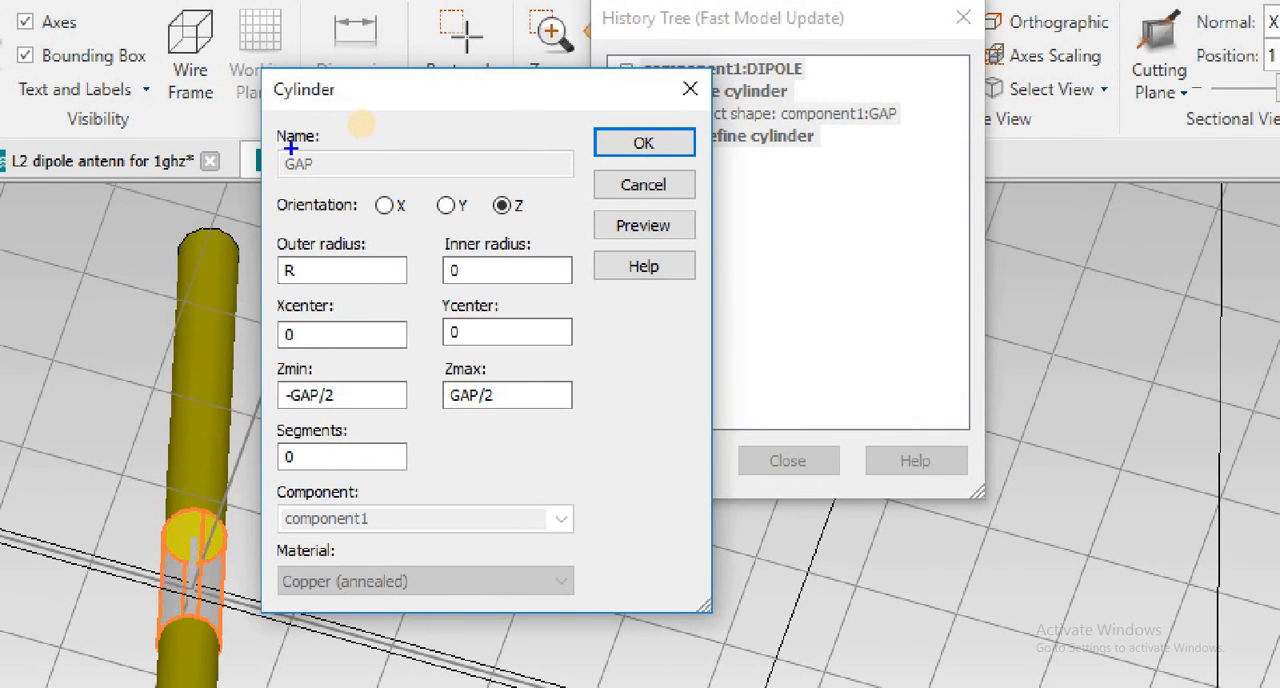
drag(282, 131, 350, 186)
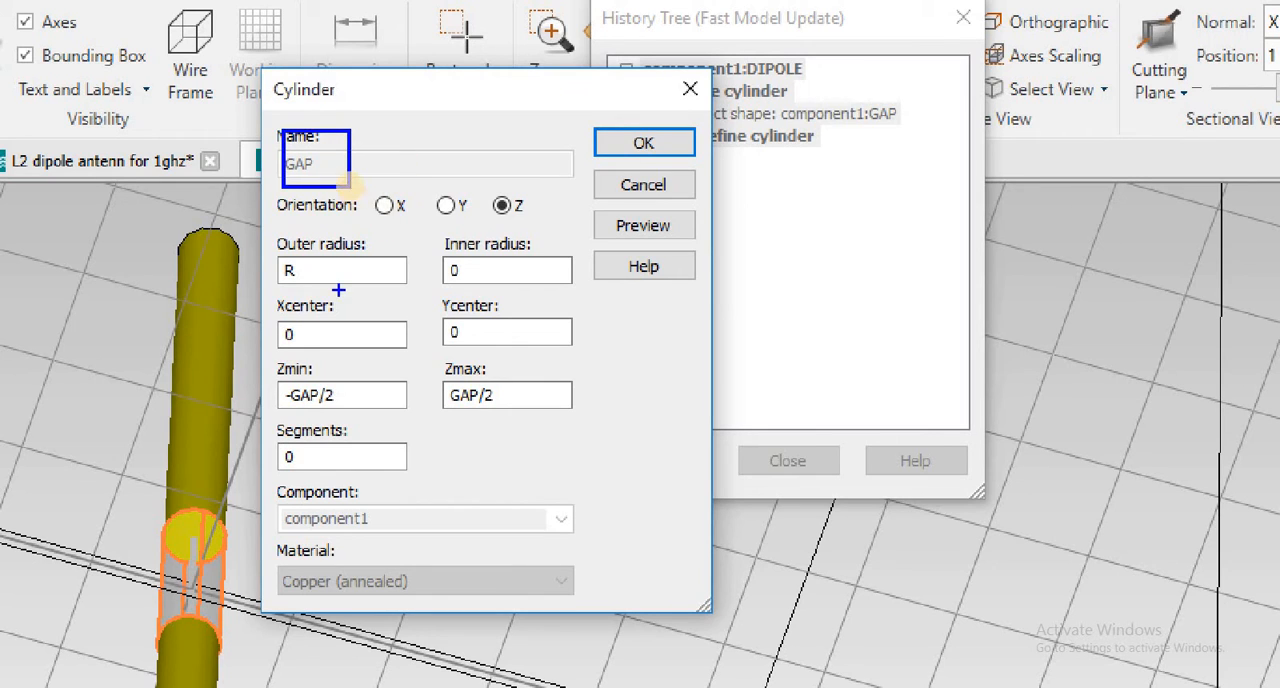
mouse_move(263, 234)
mouse_down()
mouse_move(306, 309)
mouse_move(386, 293)
mouse_up()
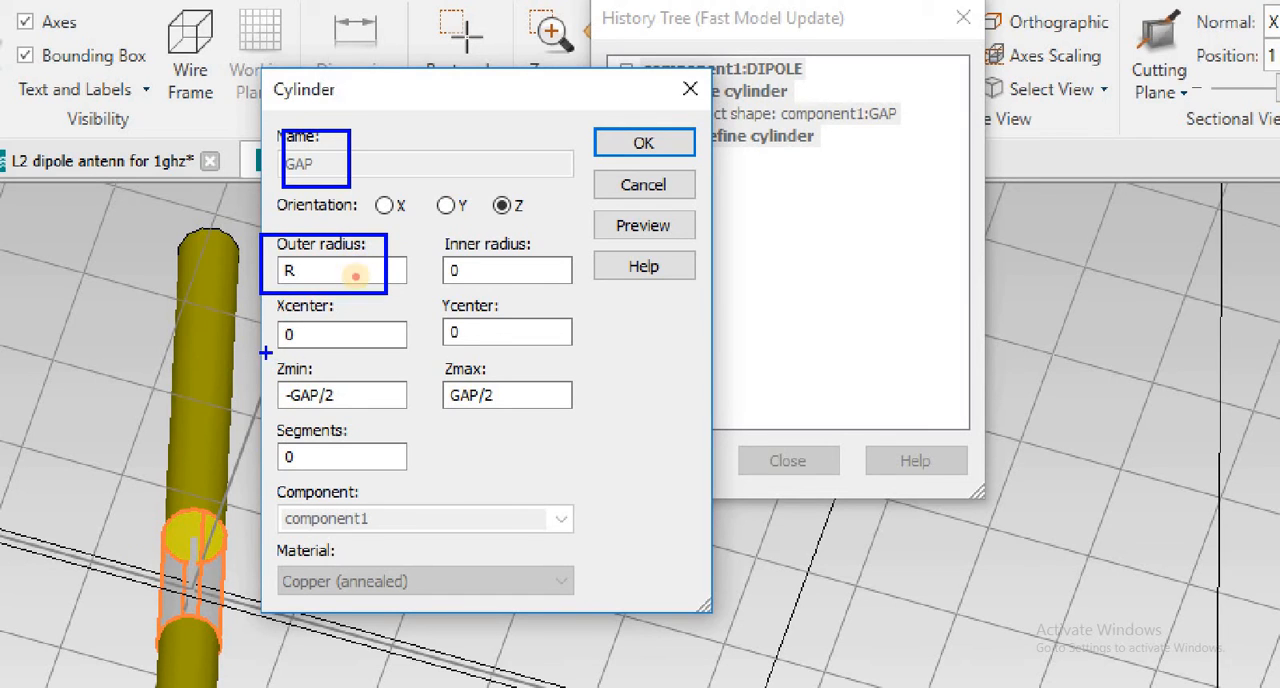
mouse_move(266, 352)
mouse_down()
mouse_move(268, 408)
mouse_move(380, 426)
mouse_move(601, 413)
mouse_up()
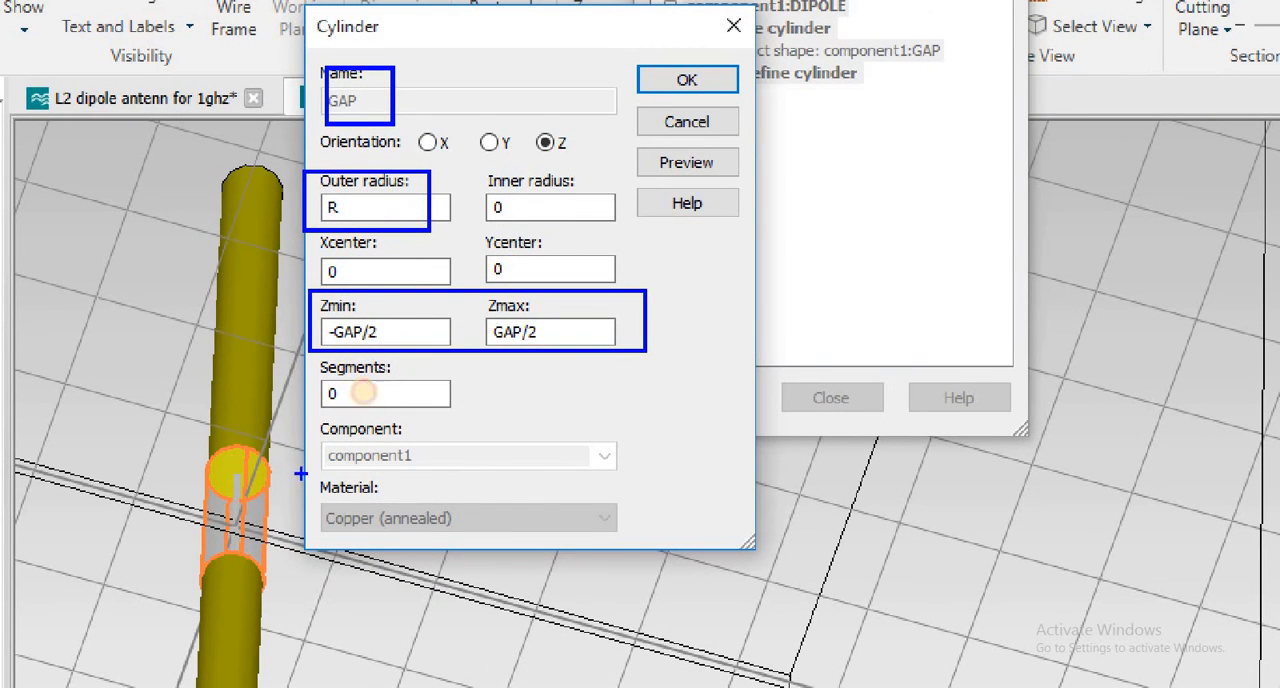
mouse_move(300, 466)
mouse_down()
mouse_move(322, 544)
mouse_move(590, 597)
mouse_up()
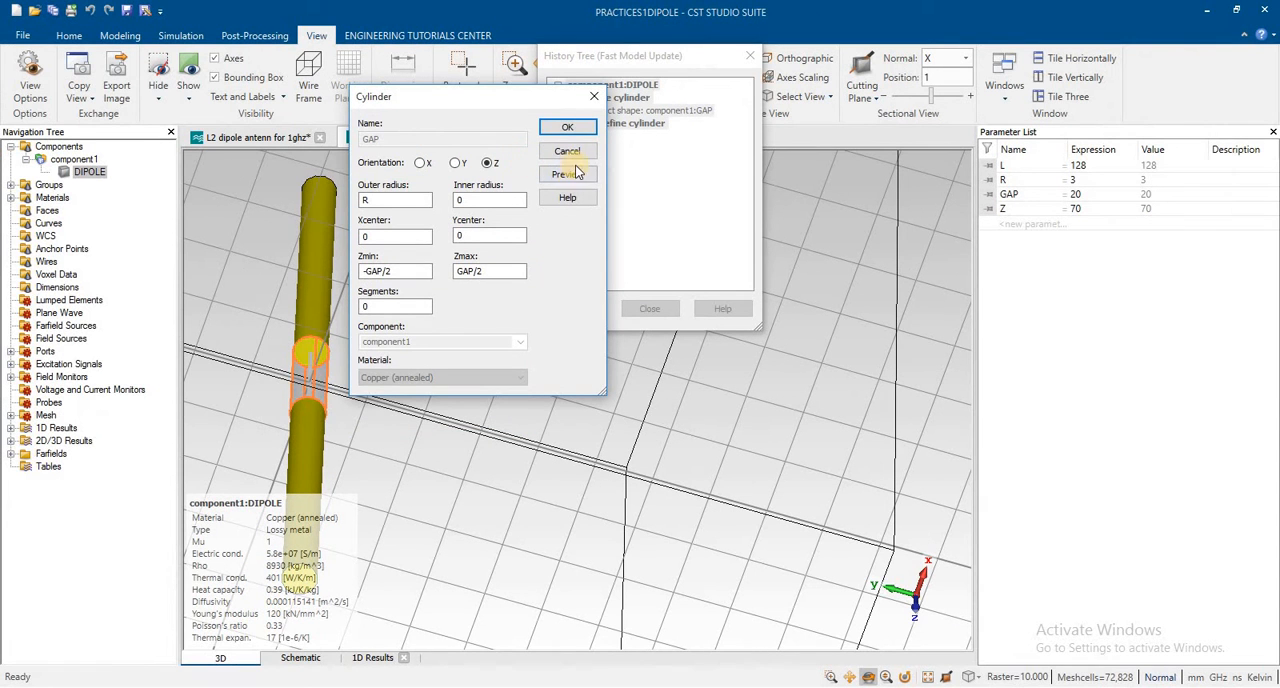
click(573, 155)
click(652, 307)
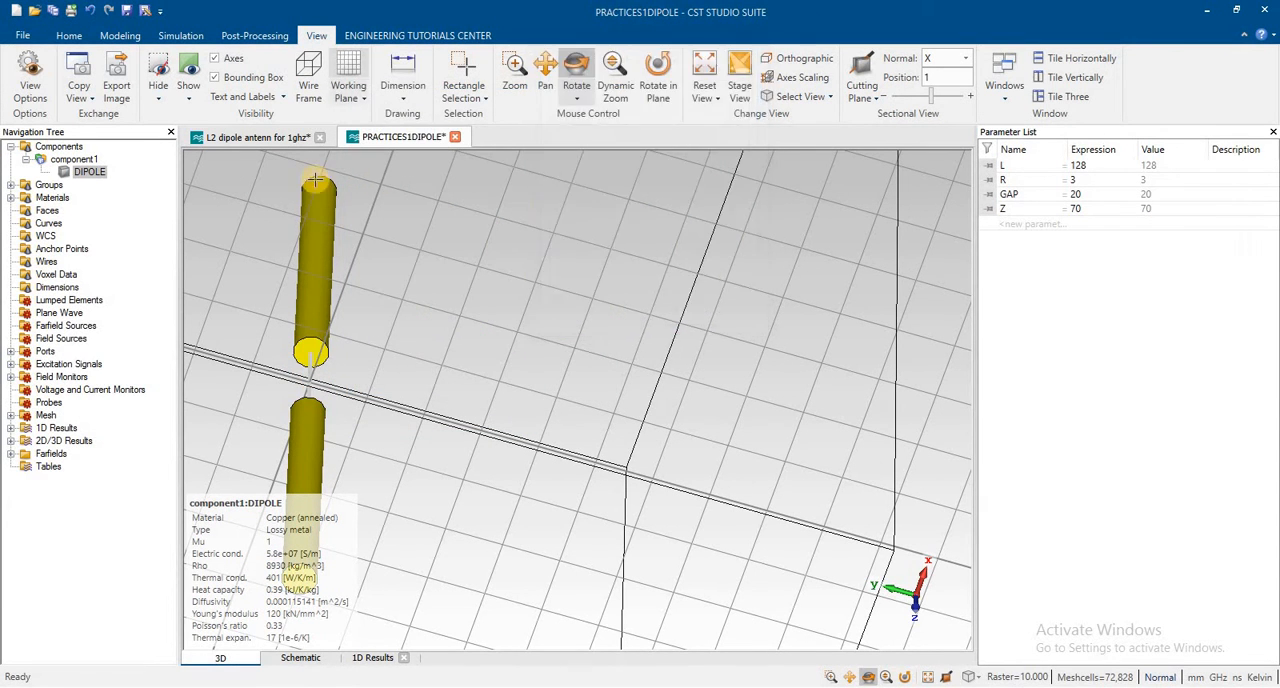
Step: Examine the DIPOLE solid and the feed gap between its two arms up close
click(89, 172)
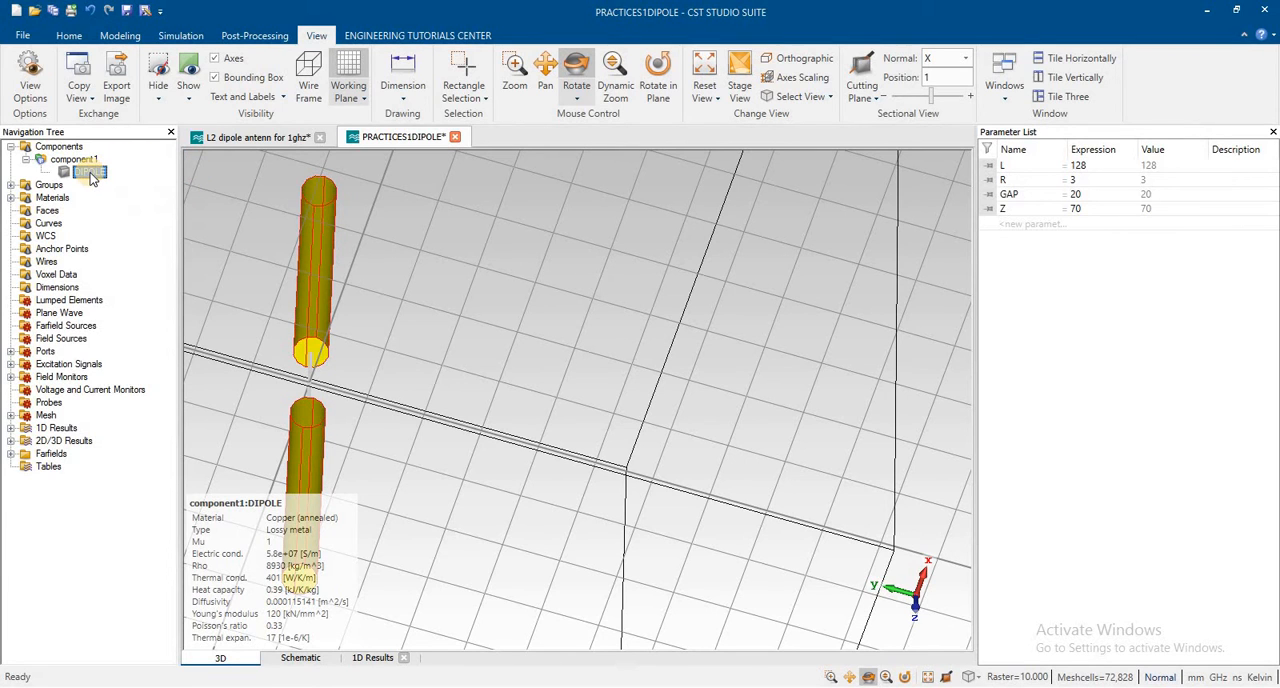
click(98, 177)
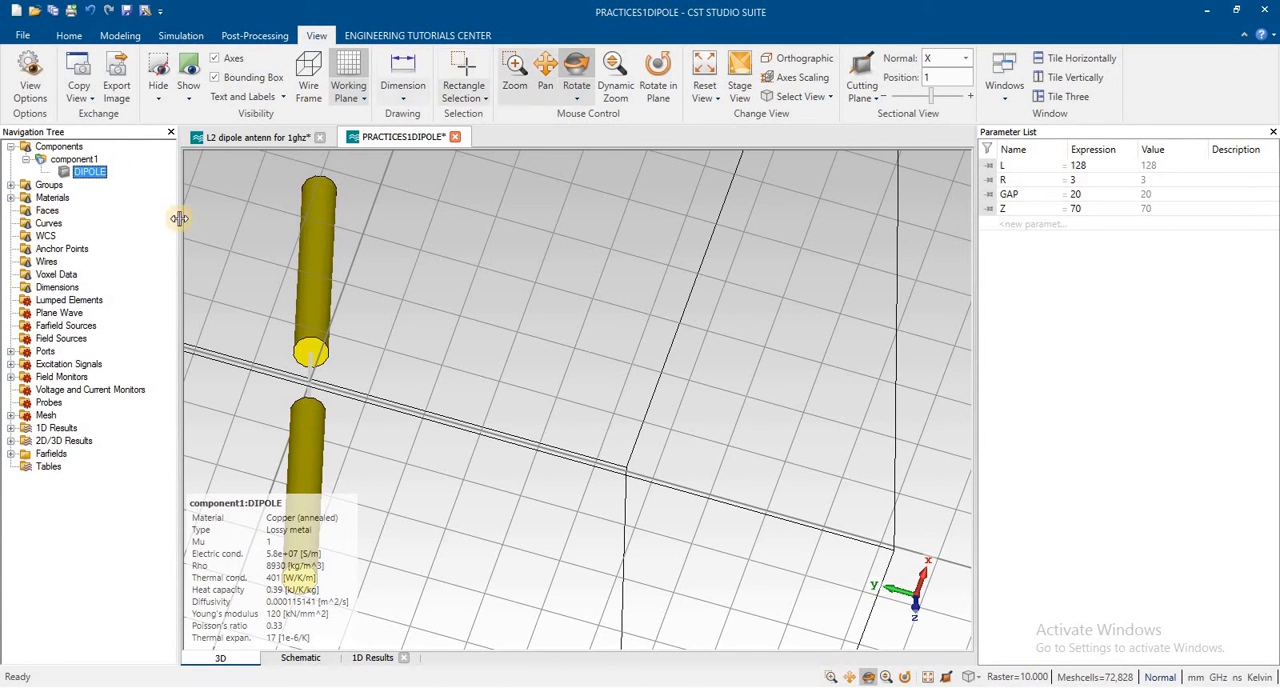
scroll(436, 262, down, 5)
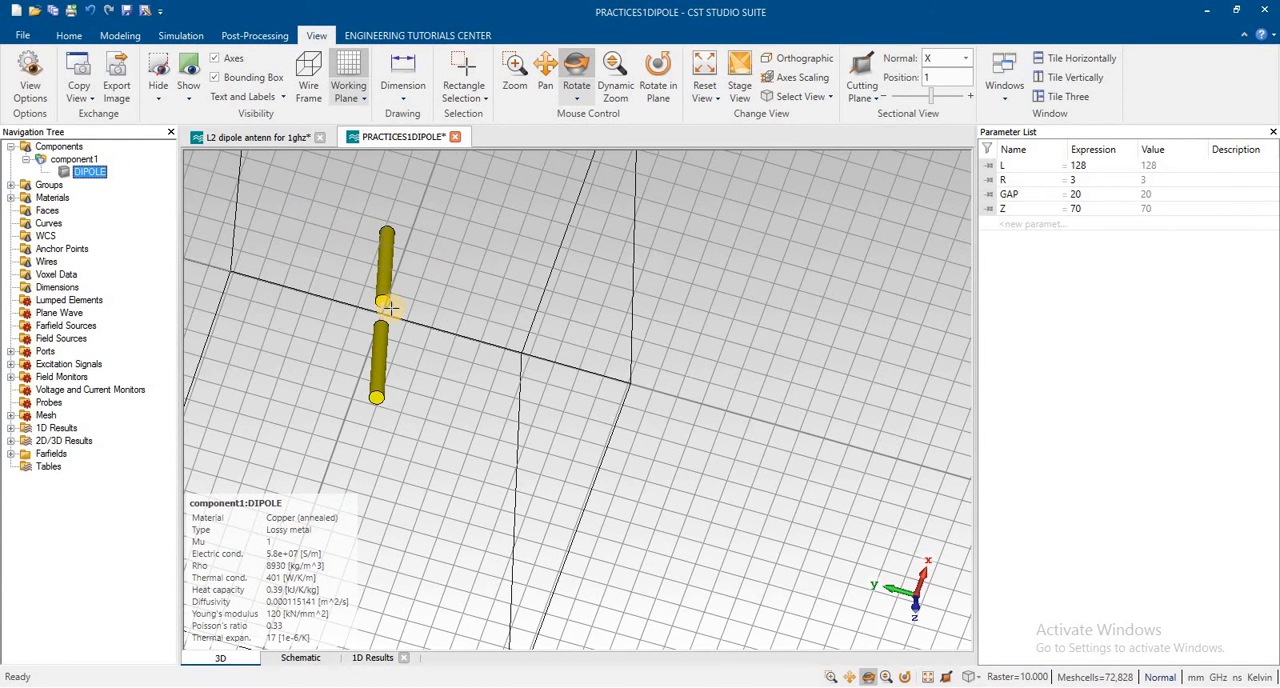
scroll(388, 308, down, 2)
scroll(391, 297, up, 10)
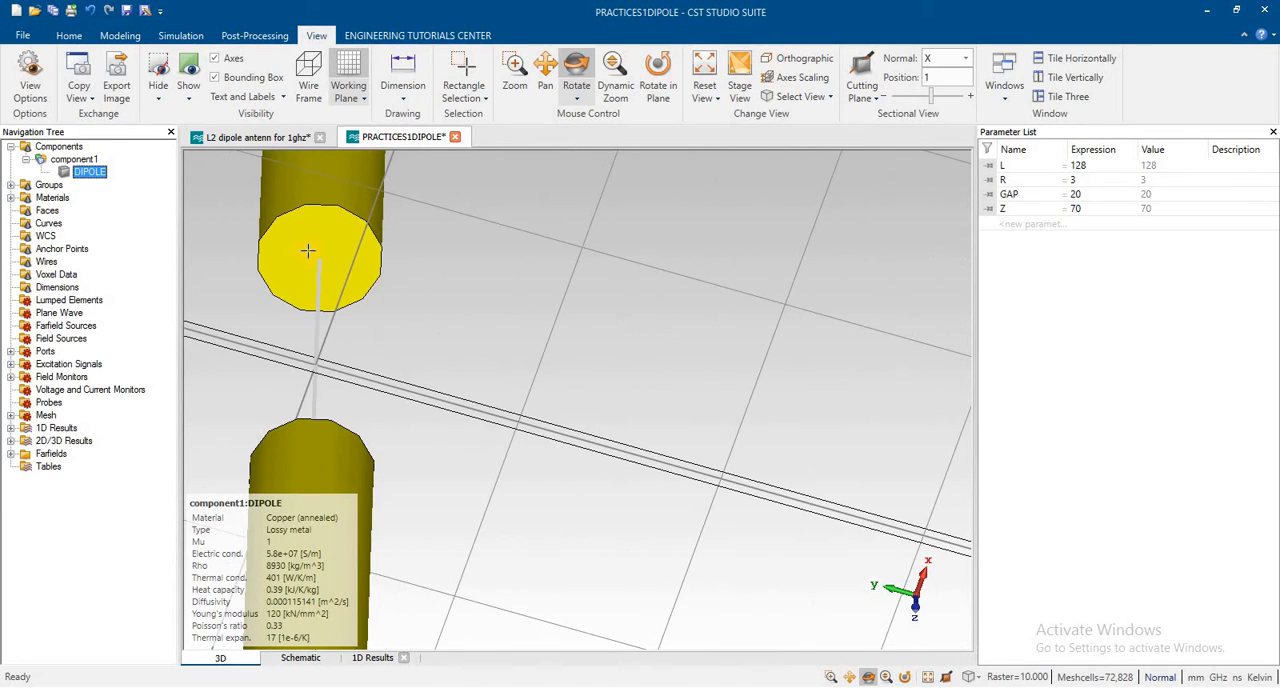
right_click(308, 251)
click(236, 114)
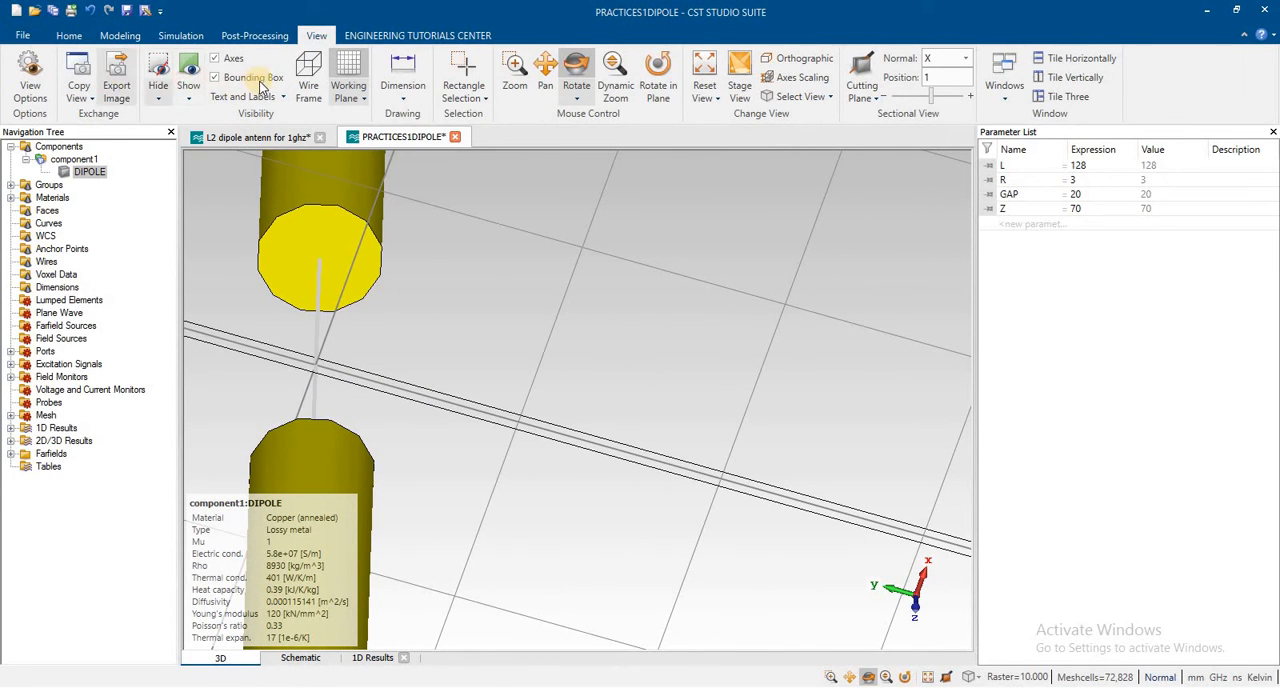
Step: Pick the circle center of the upper dipole arm's end face at the gap
click(180, 35)
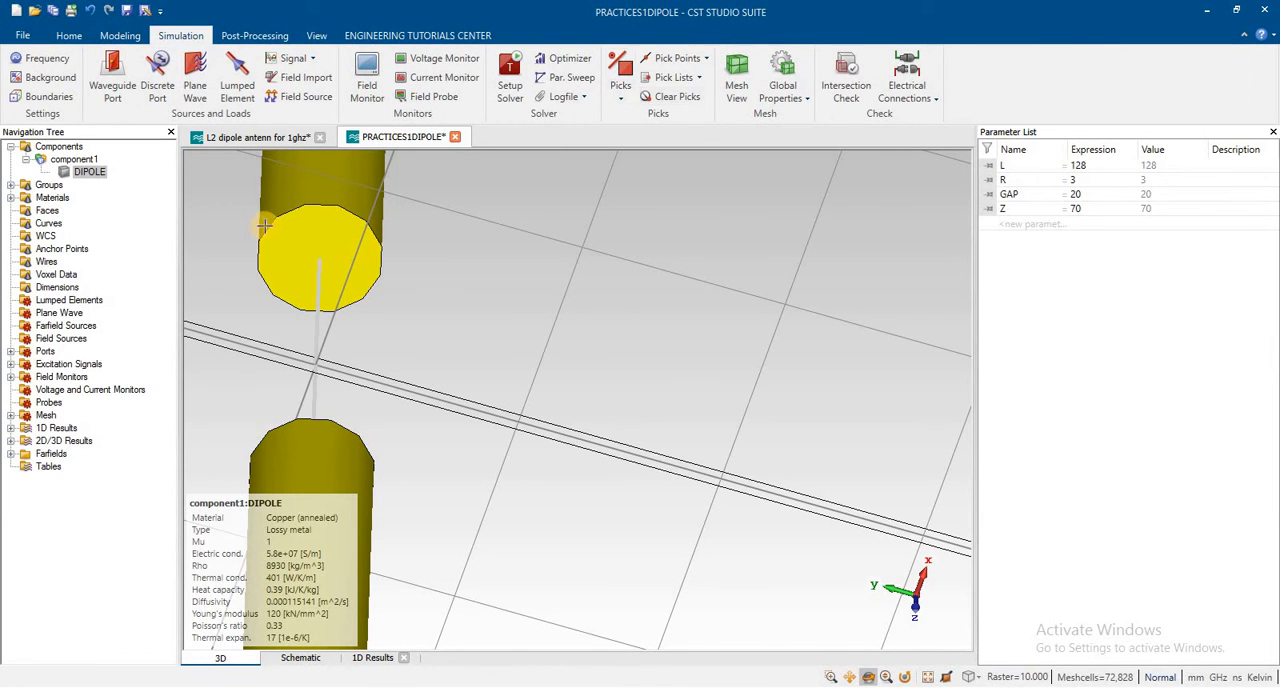
right_click(323, 208)
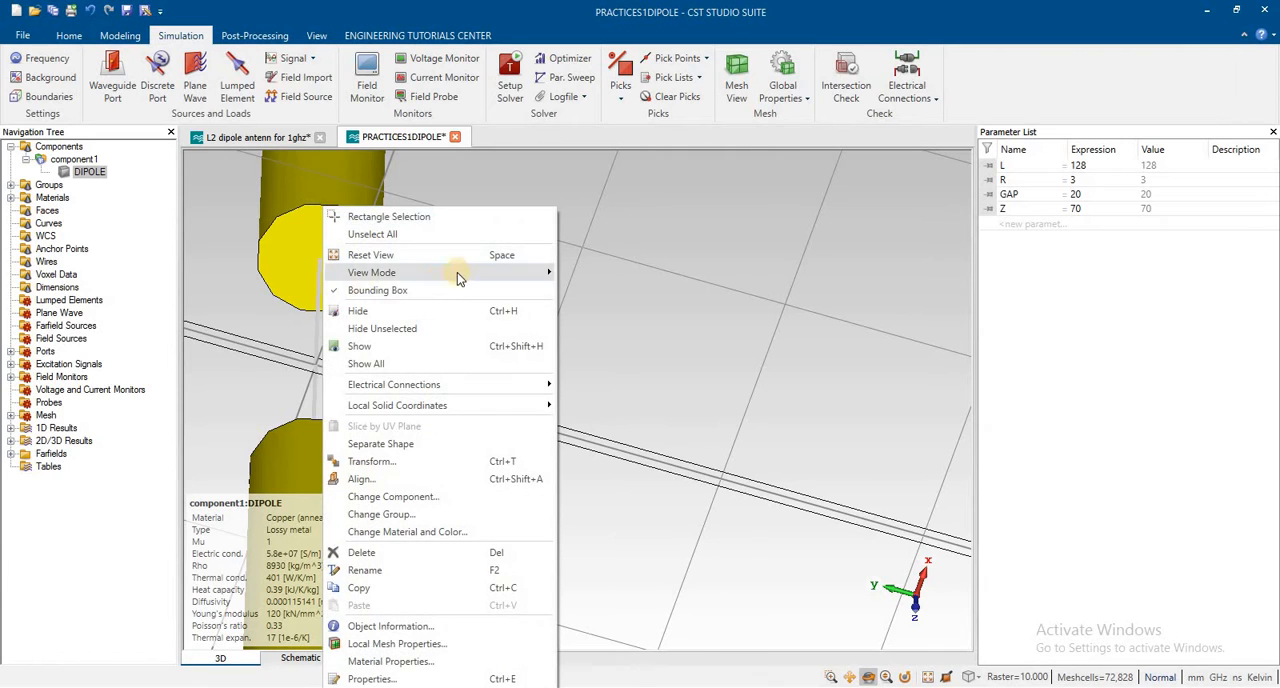
click(590, 274)
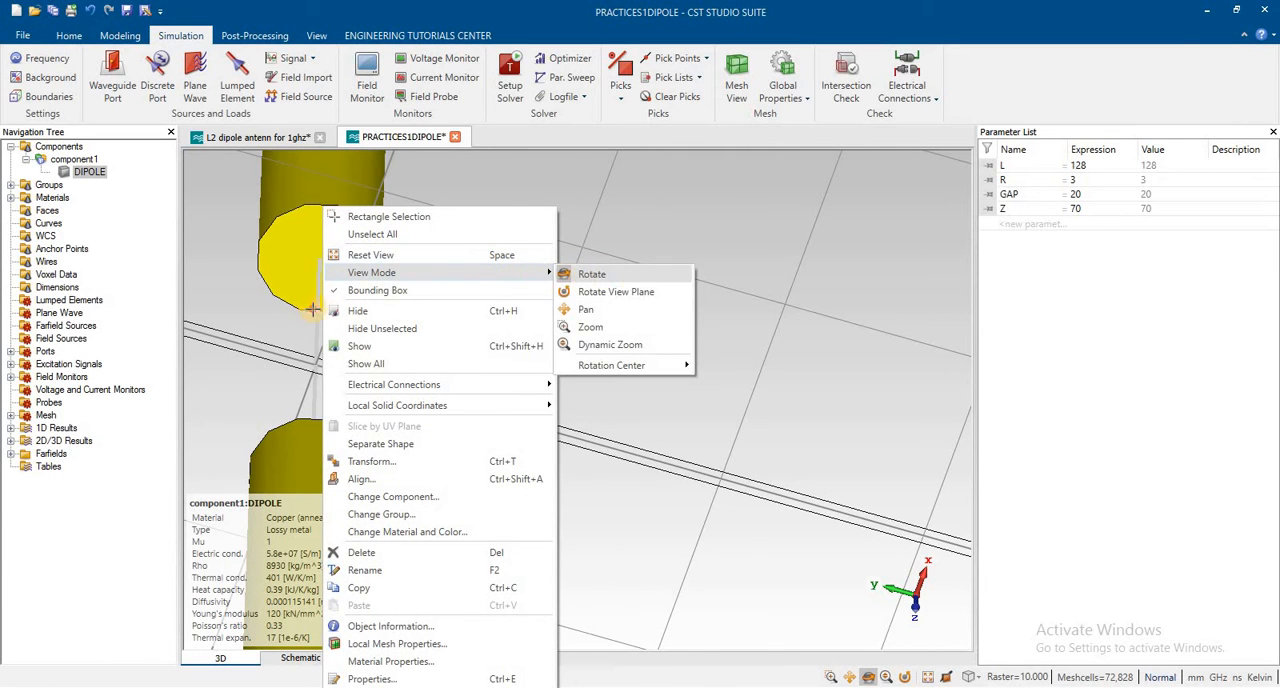
drag(314, 306, 549, 183)
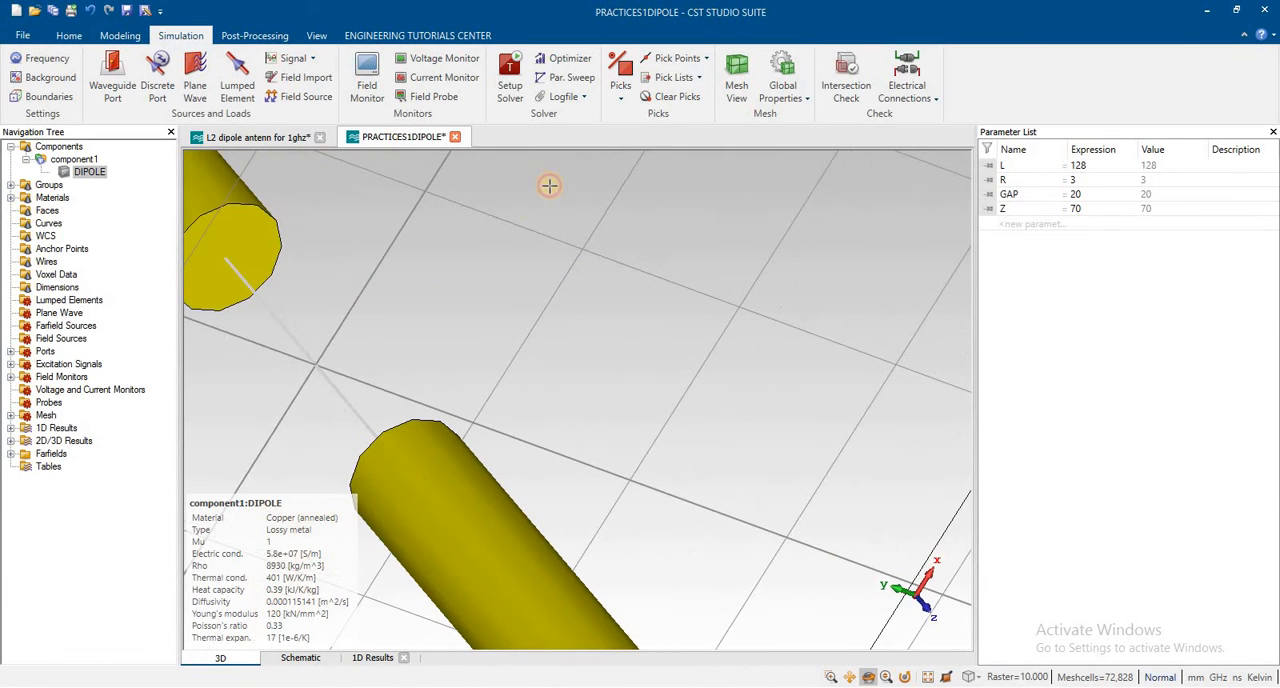
click(623, 100)
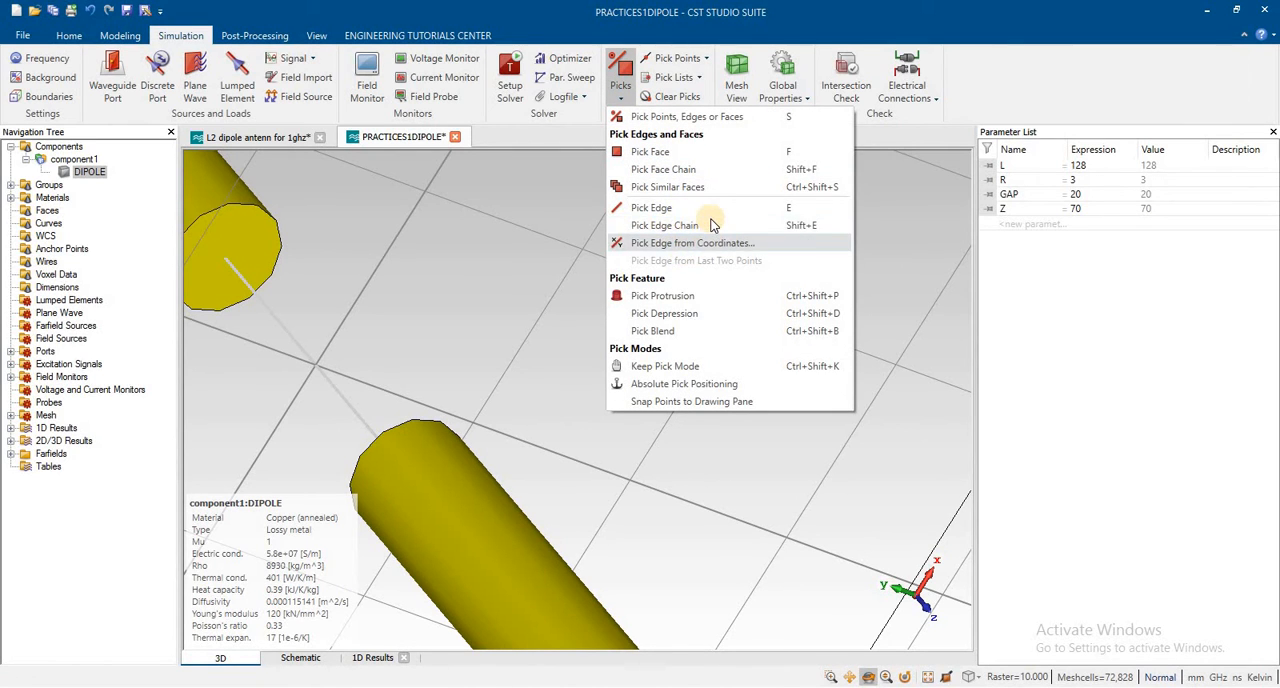
click(433, 253)
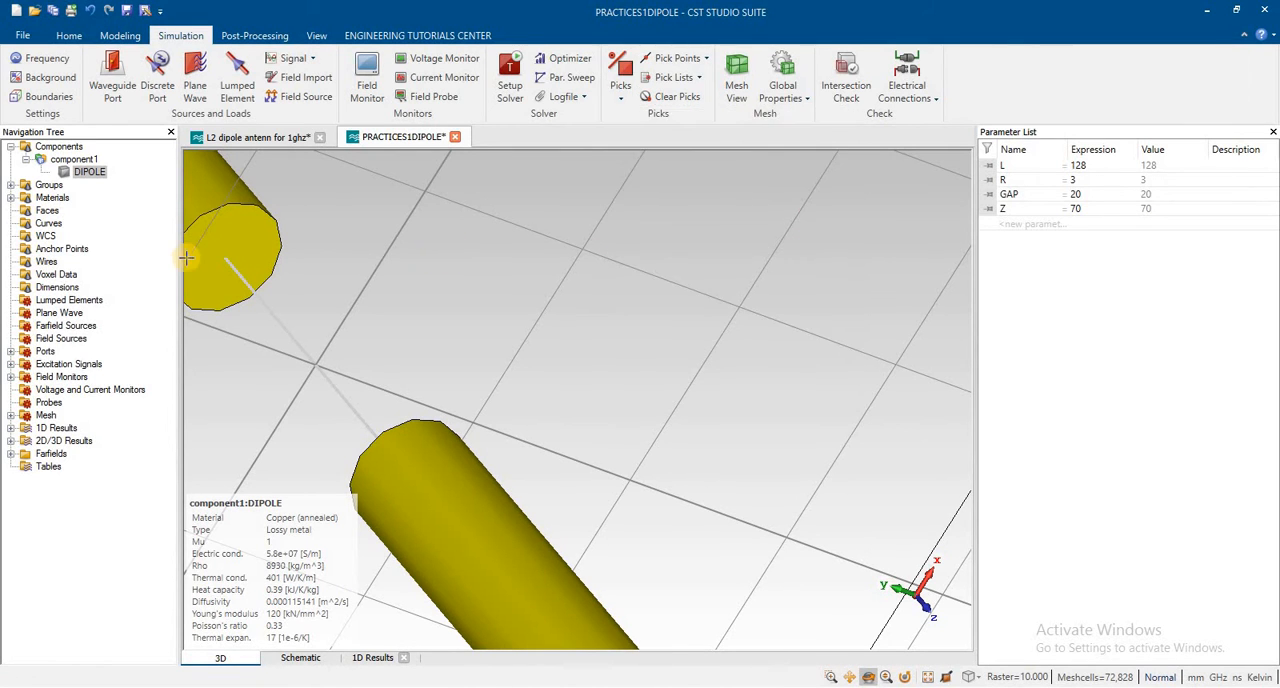
click(707, 62)
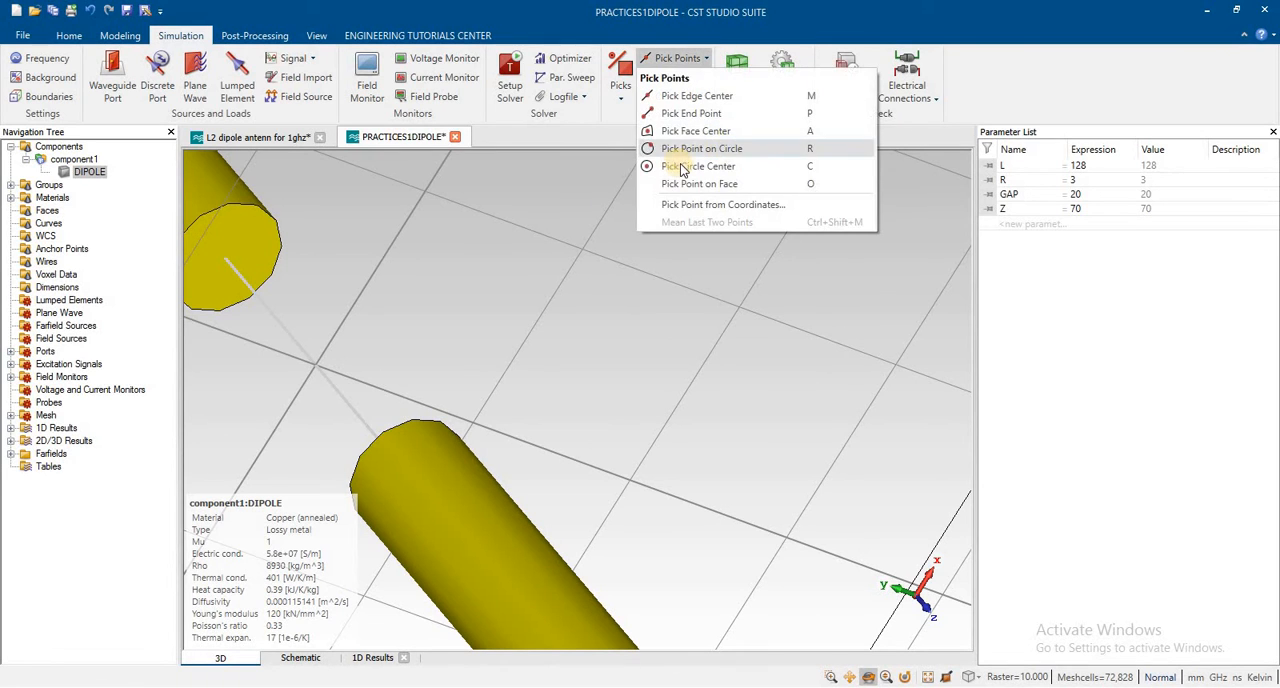
click(268, 217)
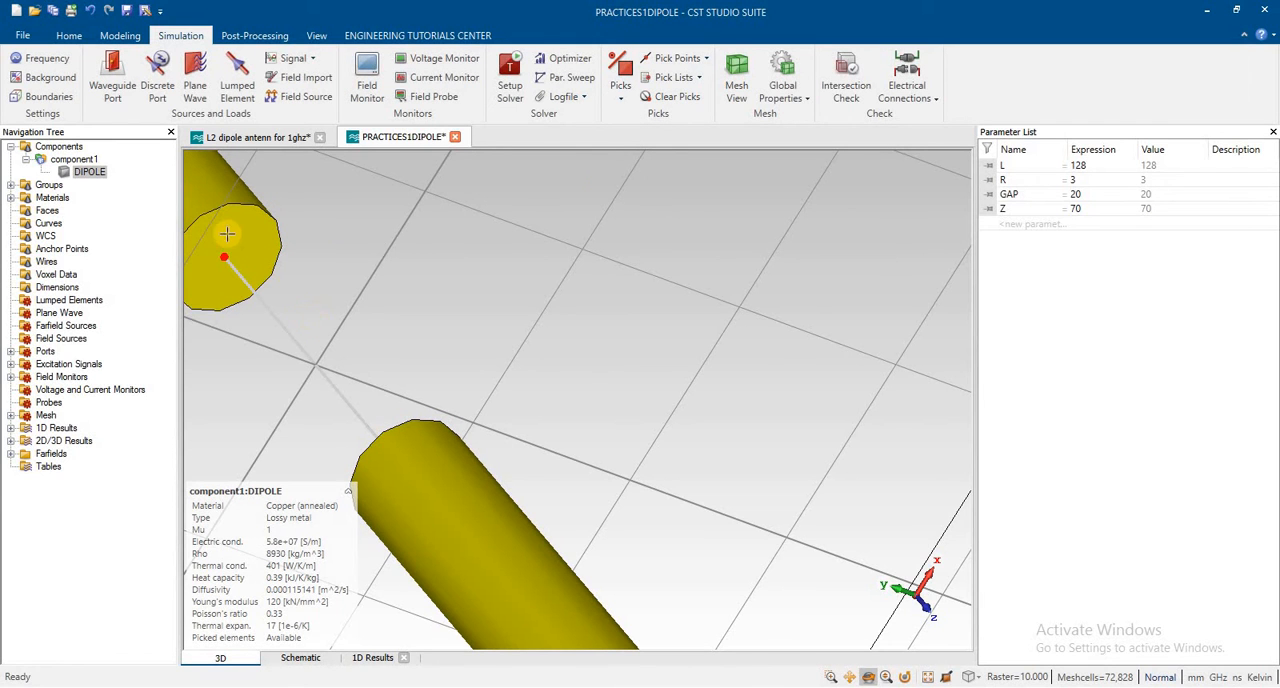
Step: Pick the circle center of the lower dipole arm's end face at the gap as the second point
drag(474, 318, 447, 481)
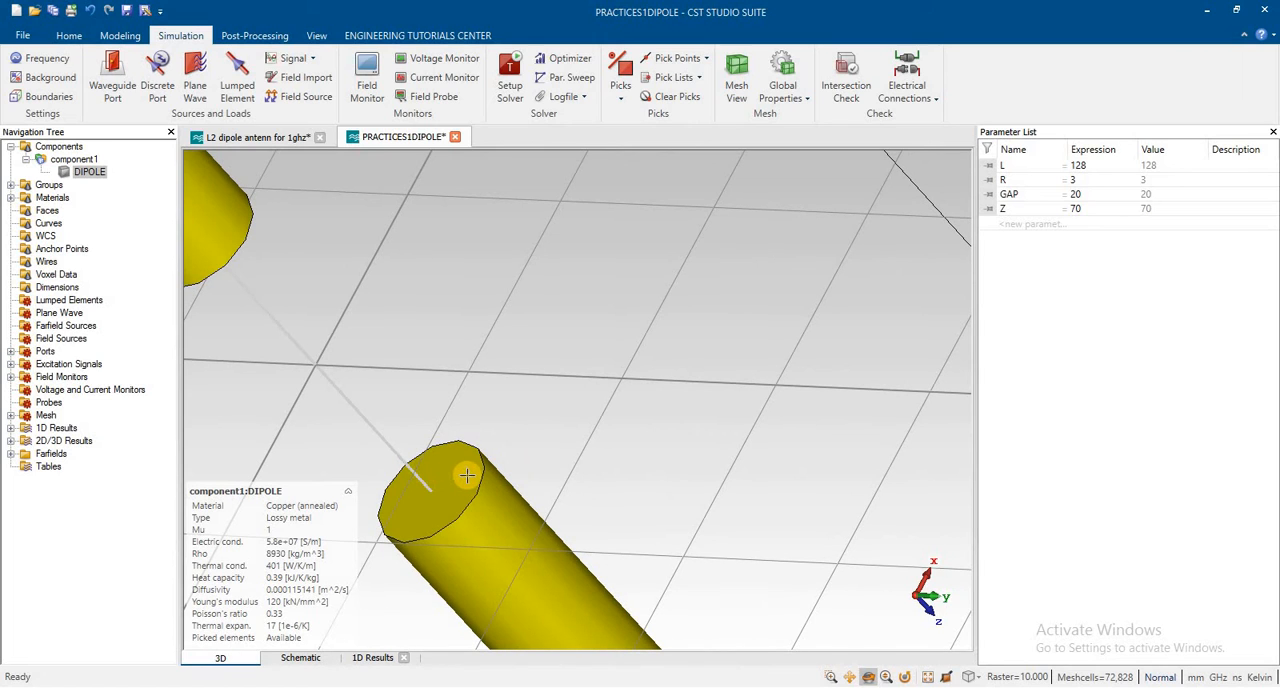
click(706, 60)
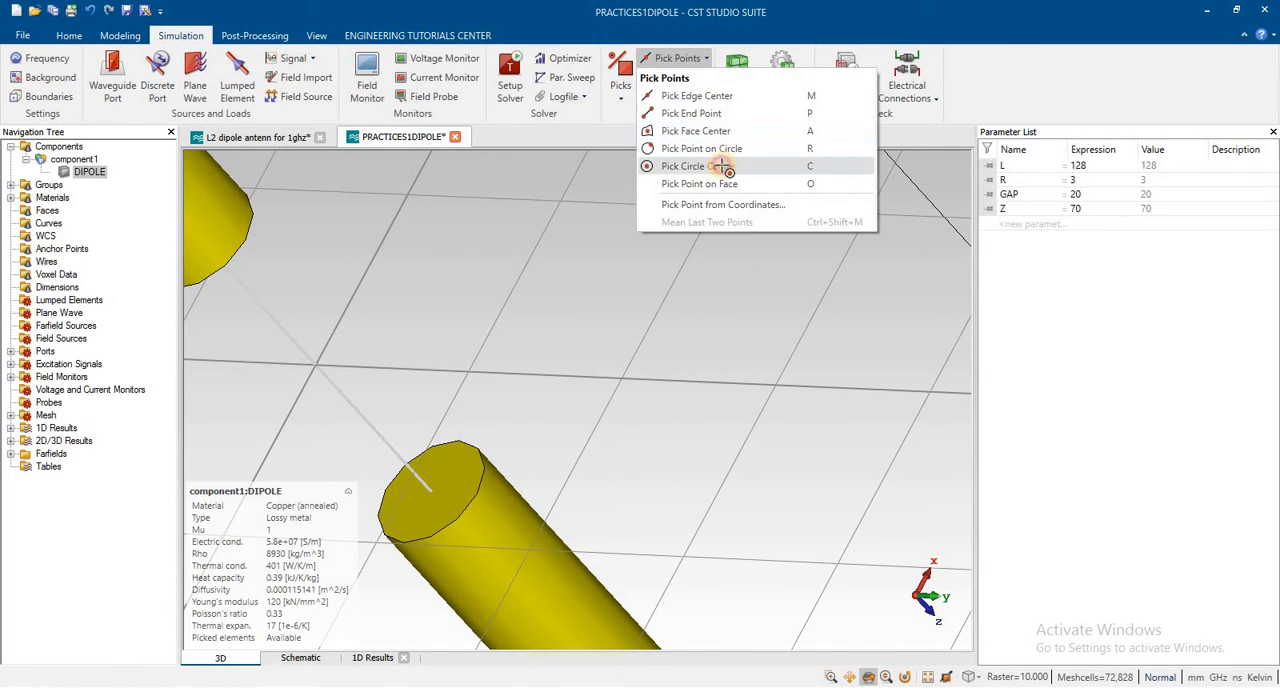
click(712, 166)
click(483, 470)
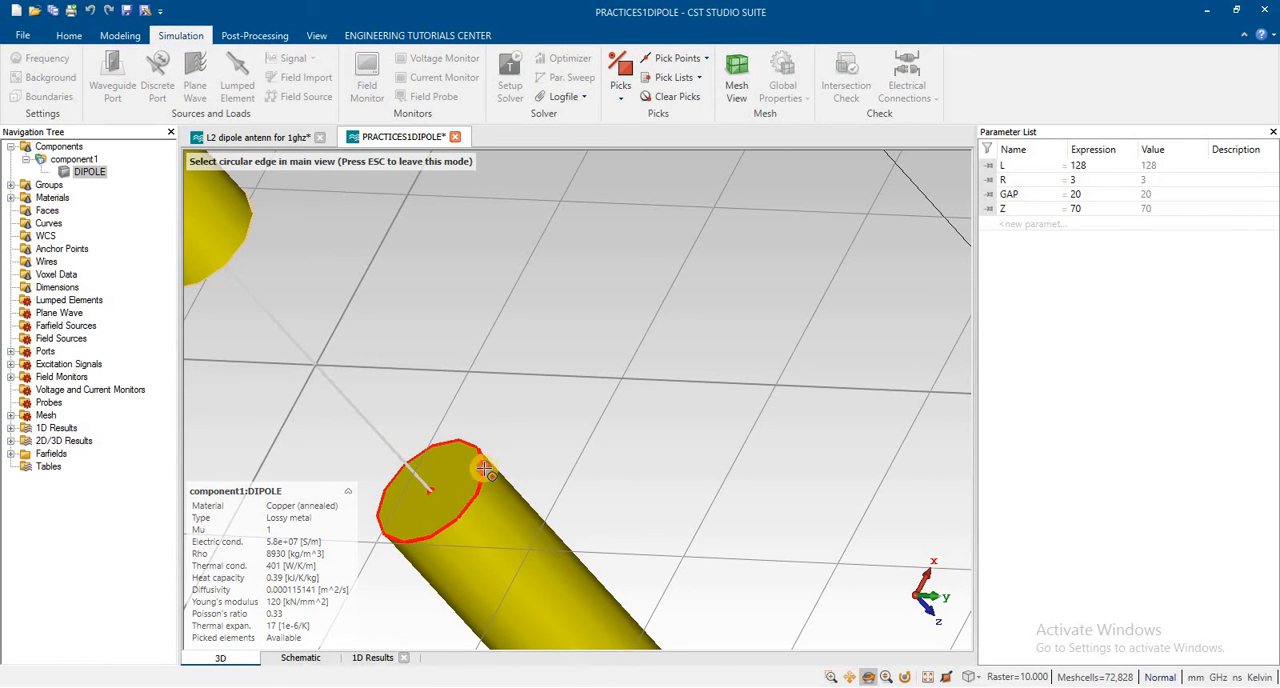
click(479, 468)
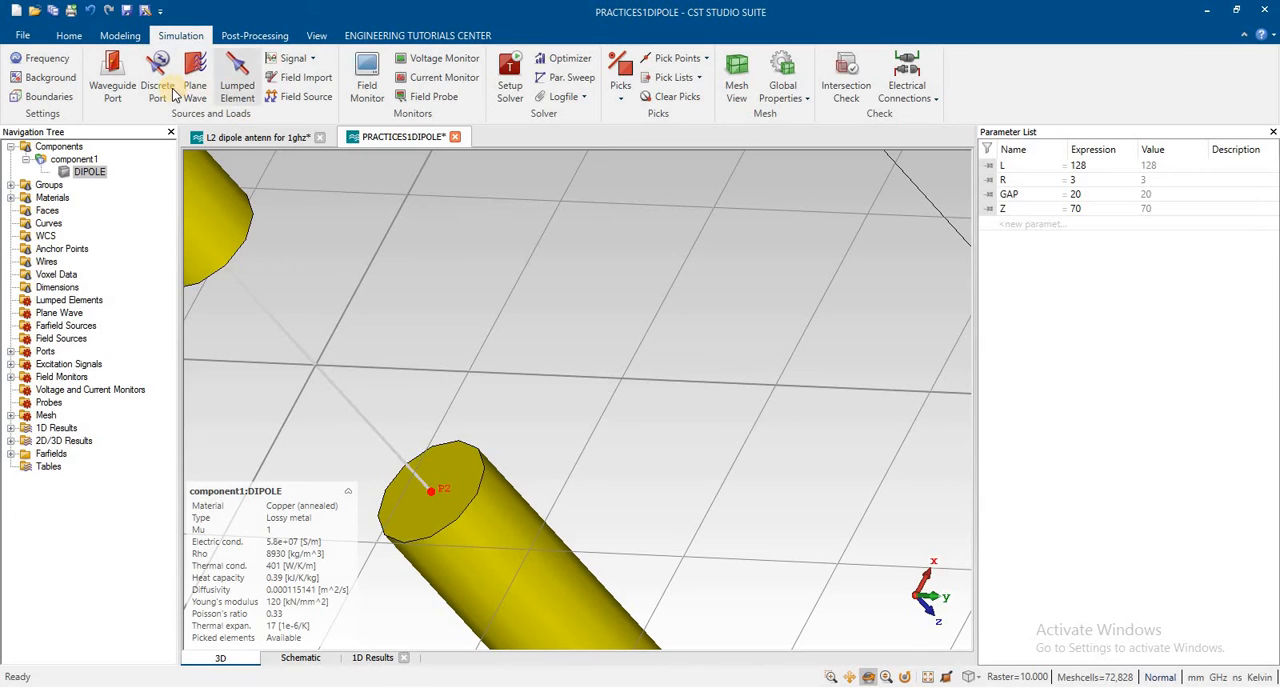
Step: Clear the picked points at the dipole's gap
click(668, 96)
scroll(615, 198, down, 2)
scroll(615, 198, down, 4)
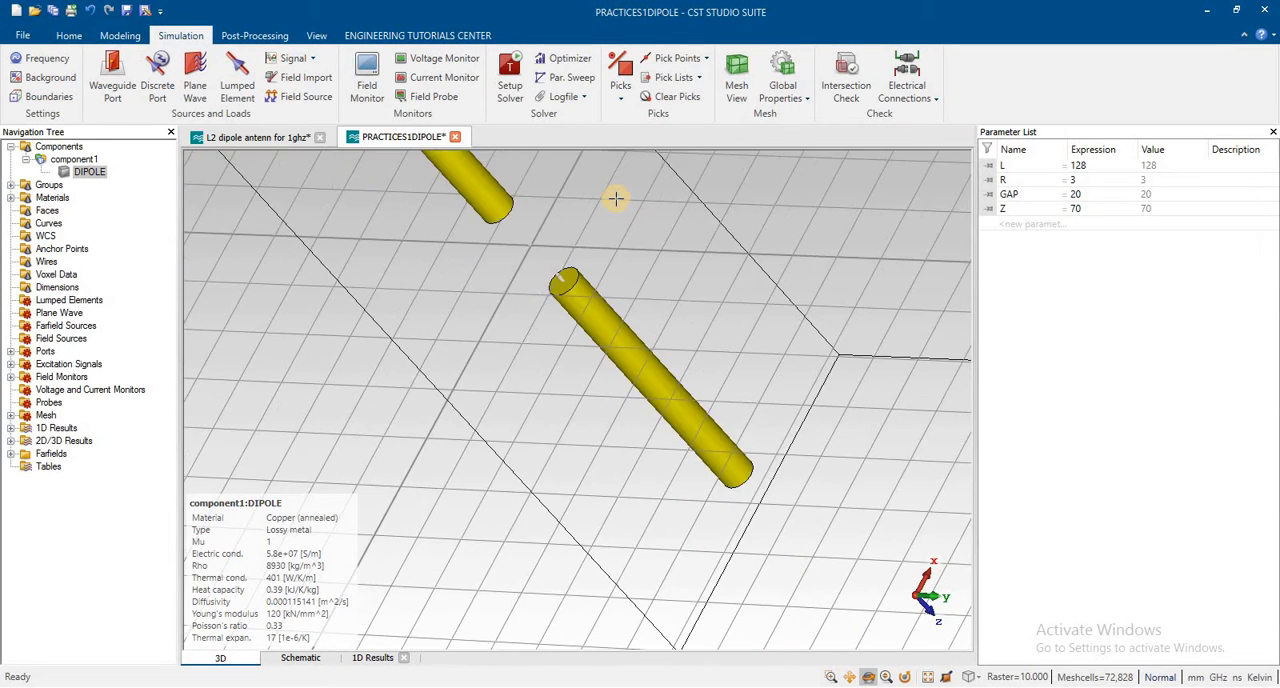
Step: Set the simulation frequency range to a minimum of 0.0 and a maximum of 2 GHz
click(42, 58)
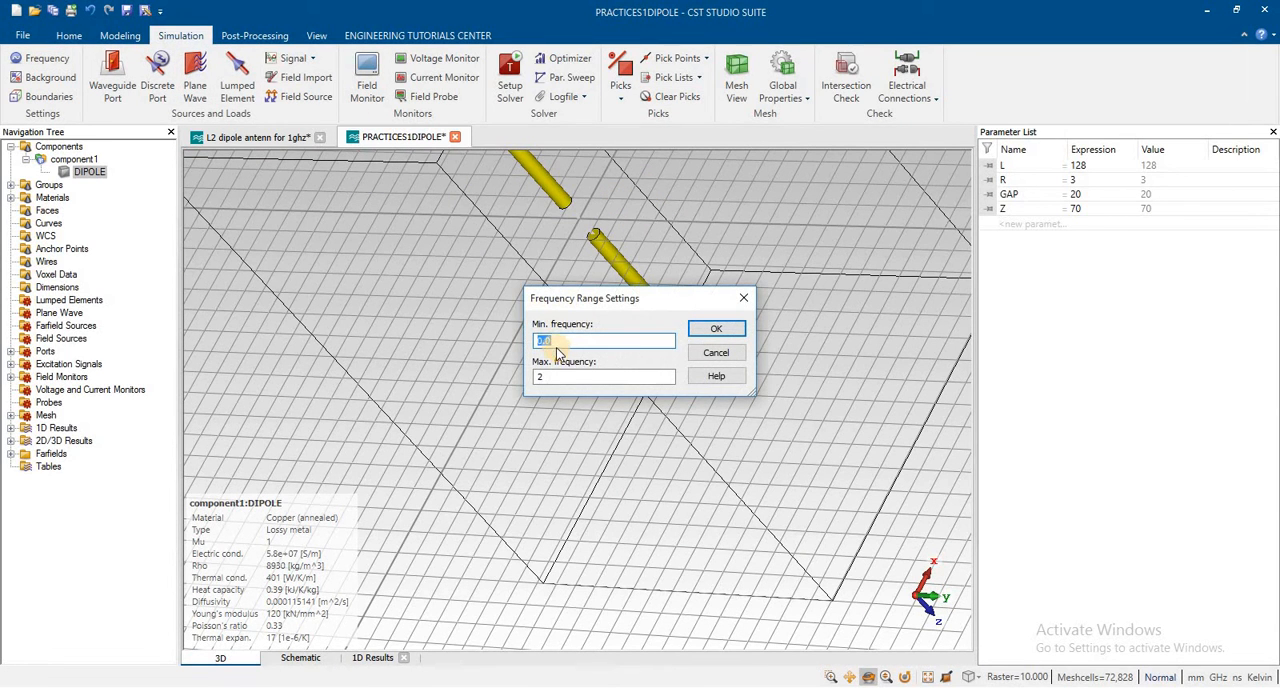
click(542, 374)
text(2)
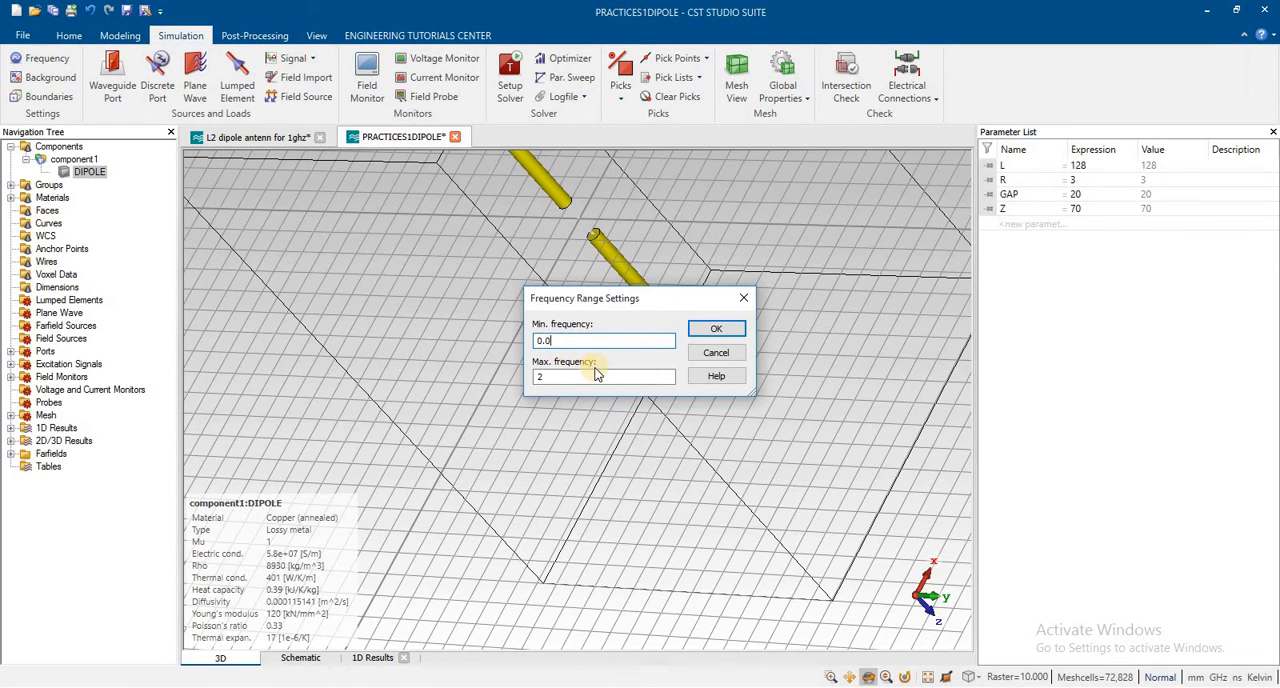
click(728, 330)
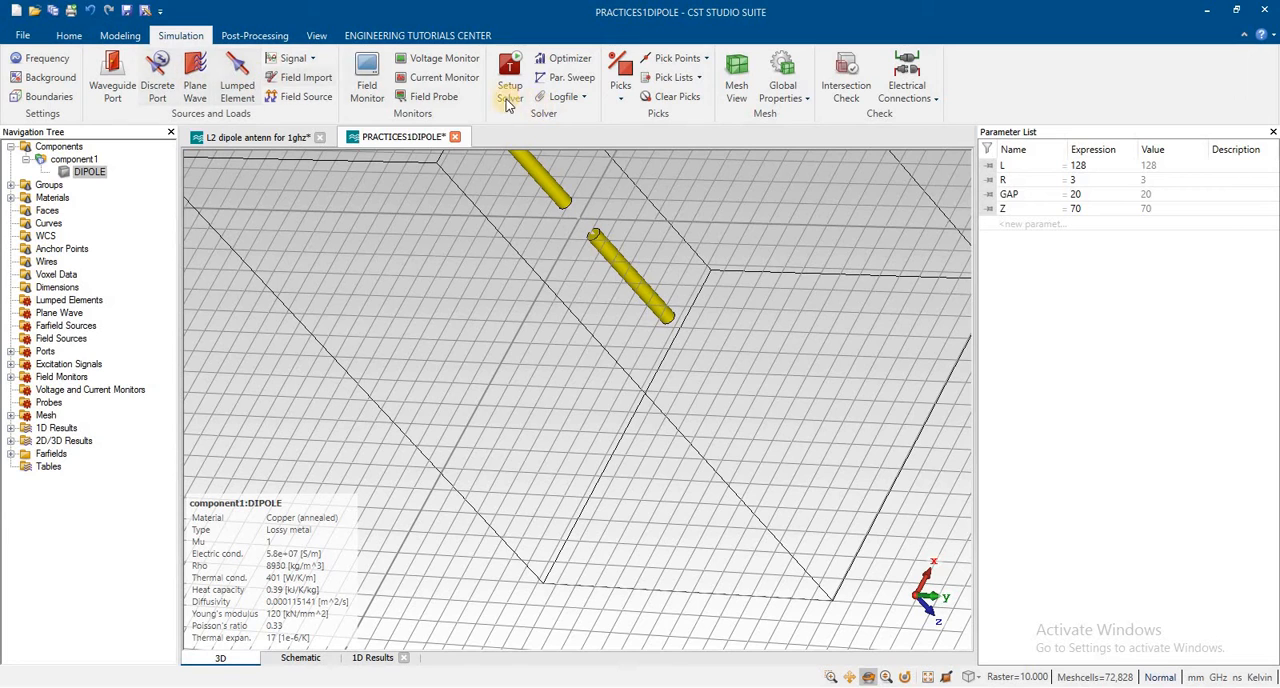
Step: Review the field monitor settings and the time domain solver parameters, and dismiss both
click(366, 80)
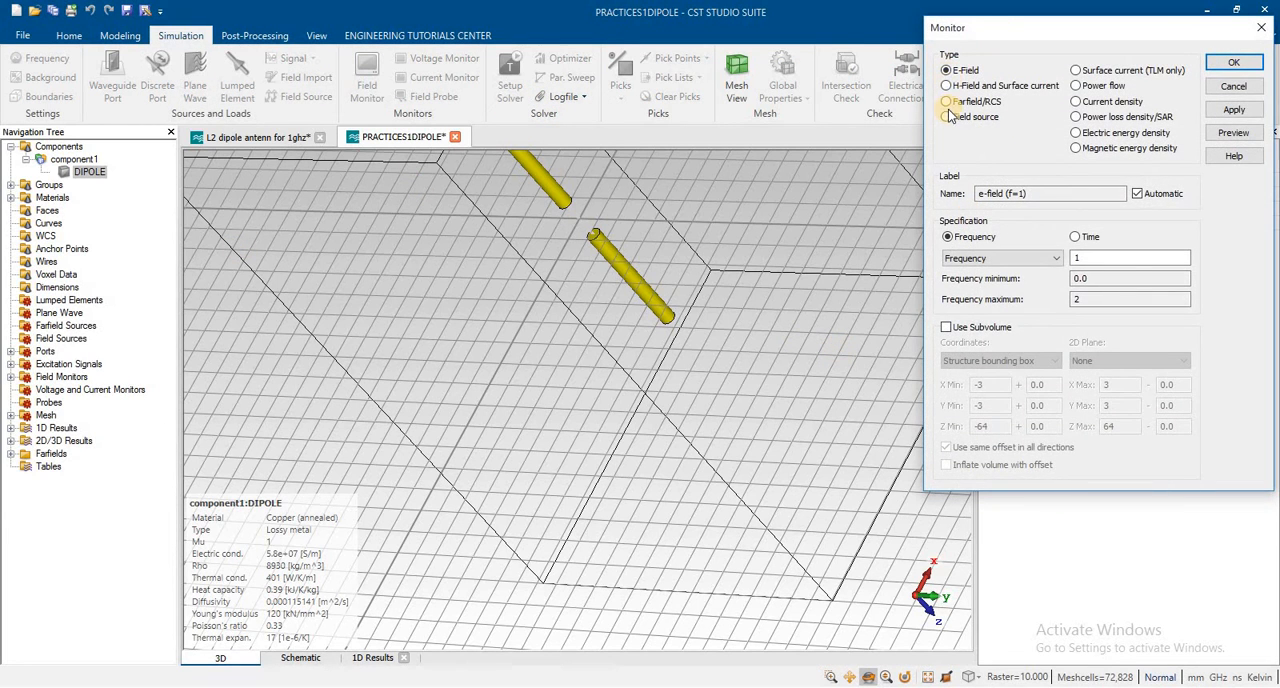
click(1235, 87)
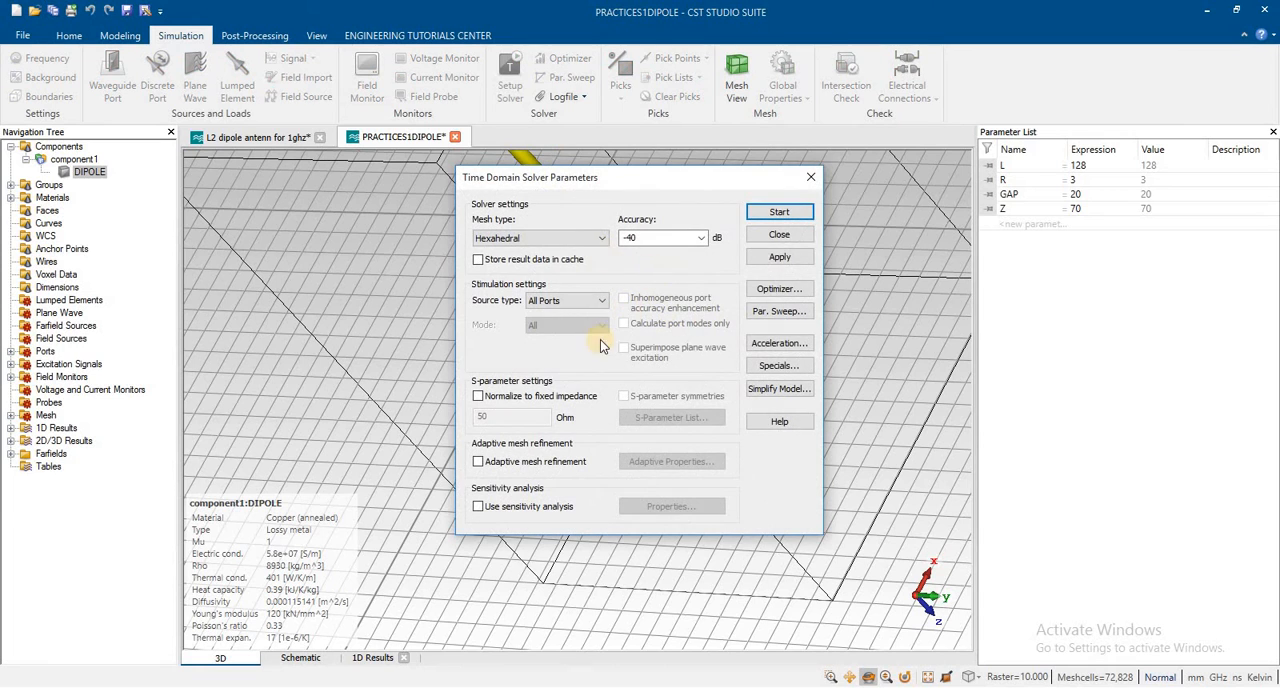
click(783, 234)
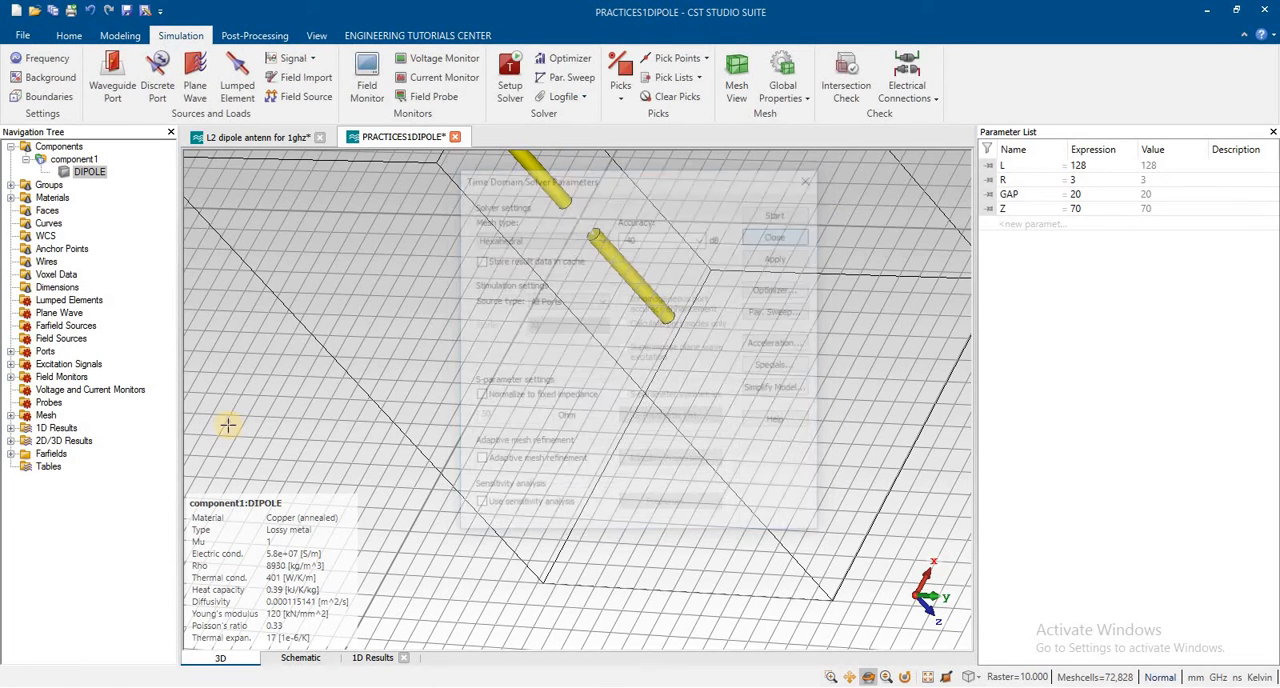
Step: Display the S1,1 curve from the 1D S-parameter results and open the plot options
click(10, 428)
click(73, 467)
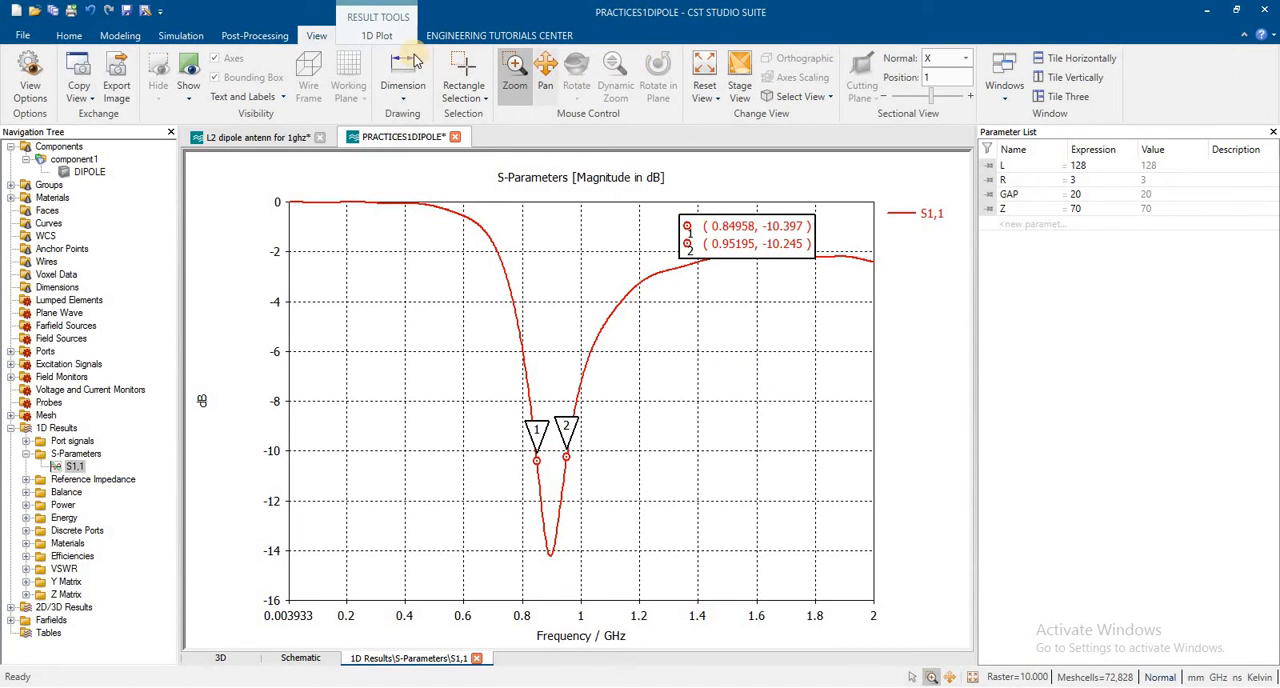
click(380, 36)
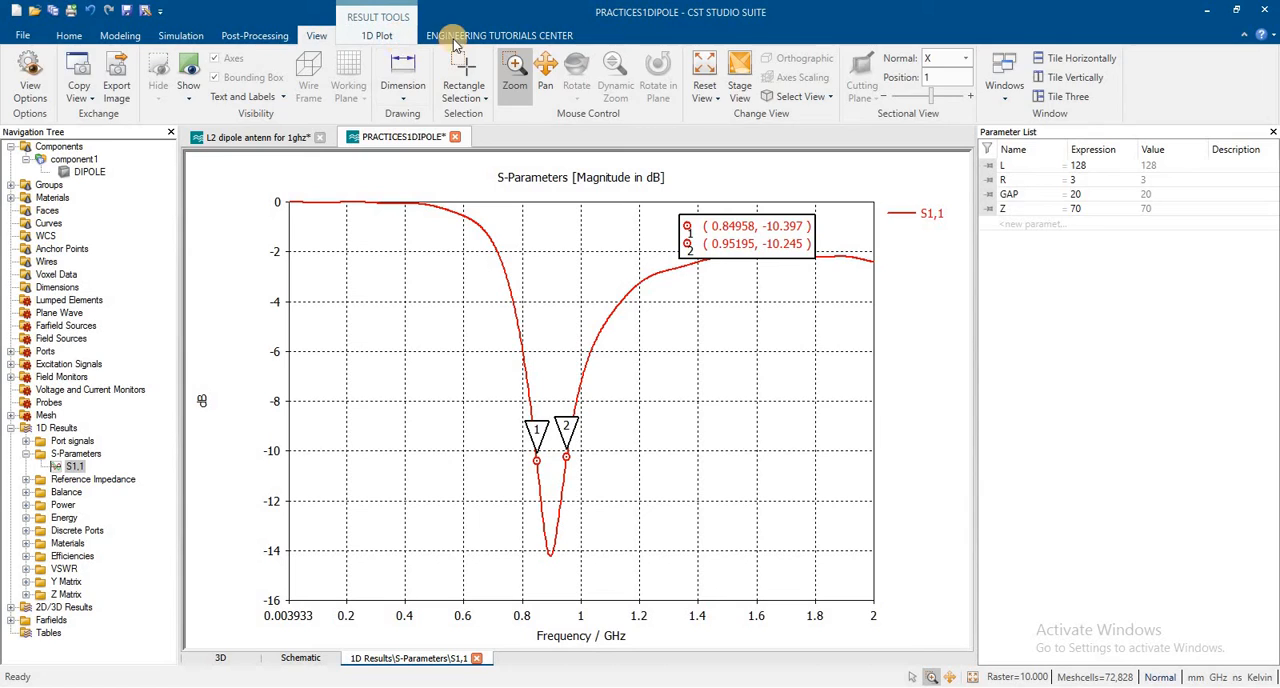
Step: Place a curve marker at the minimum of the S1,1 curve, and briefly show the measure lines on the plot
click(612, 75)
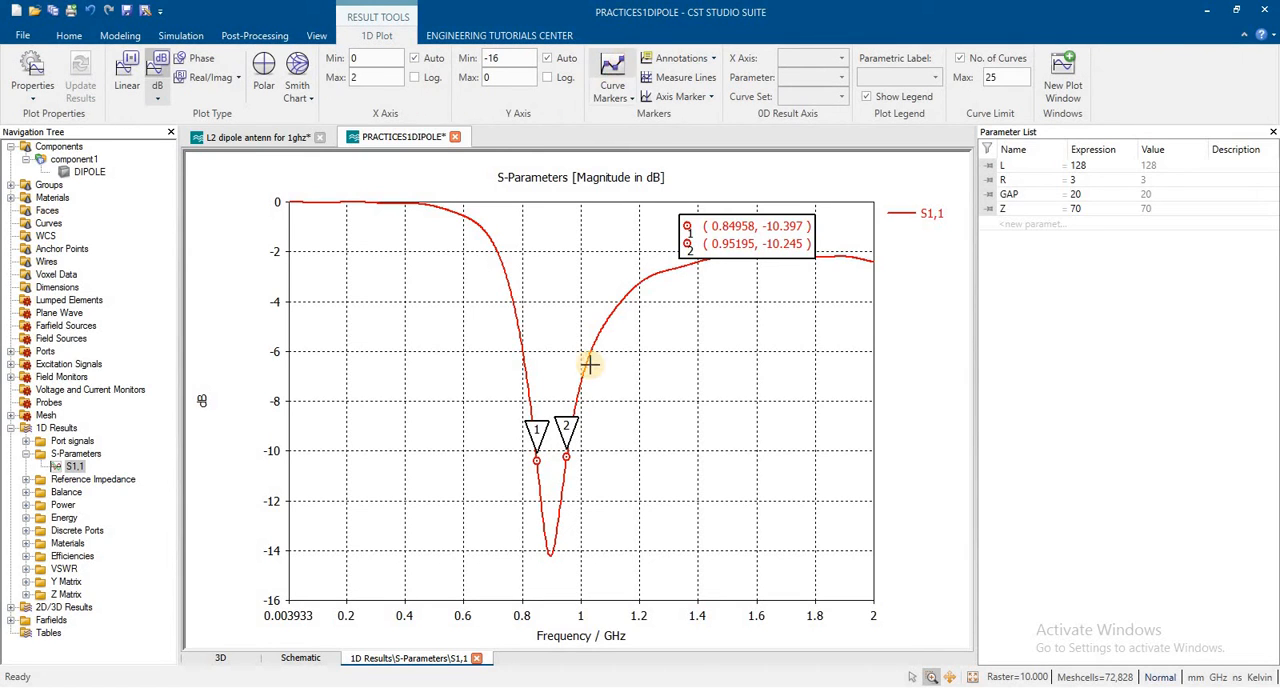
double_click(552, 556)
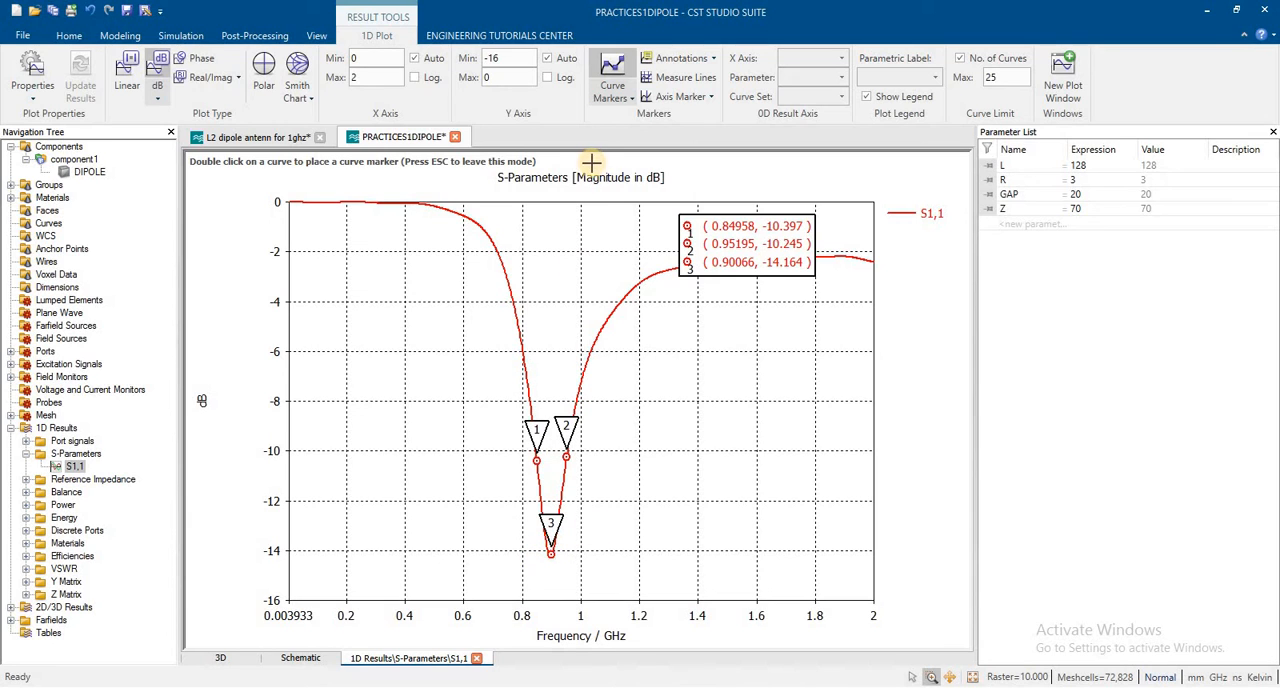
click(692, 84)
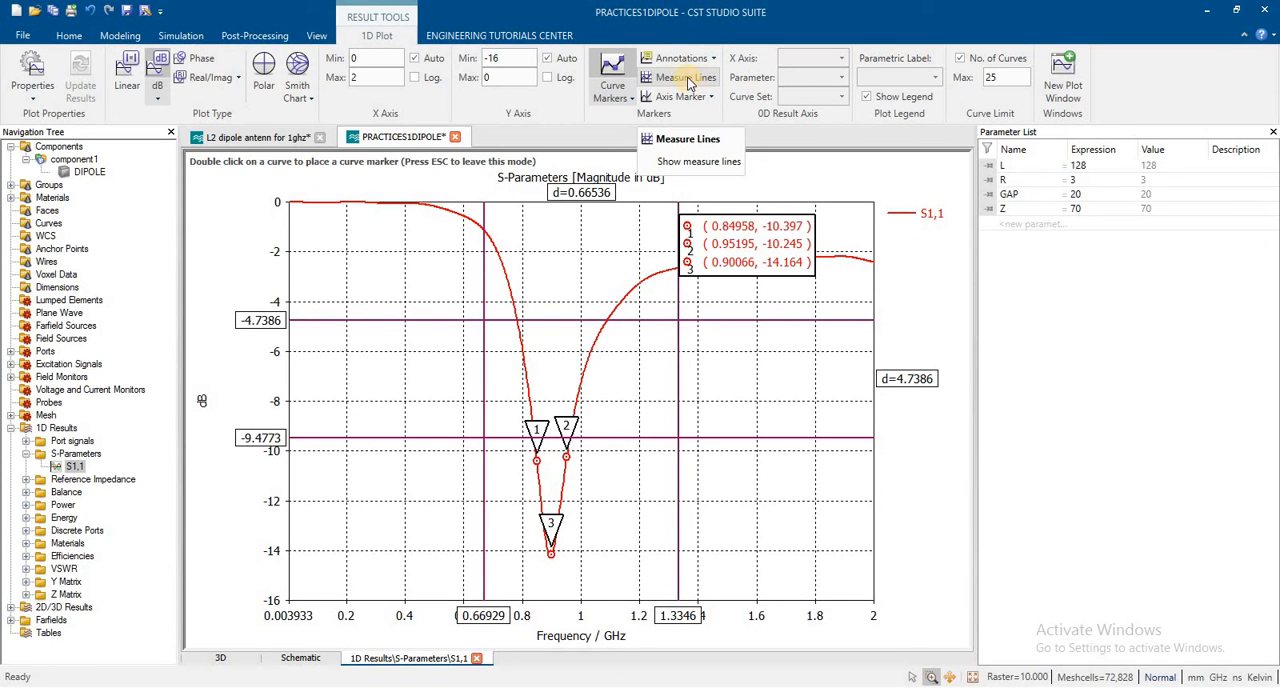
click(688, 83)
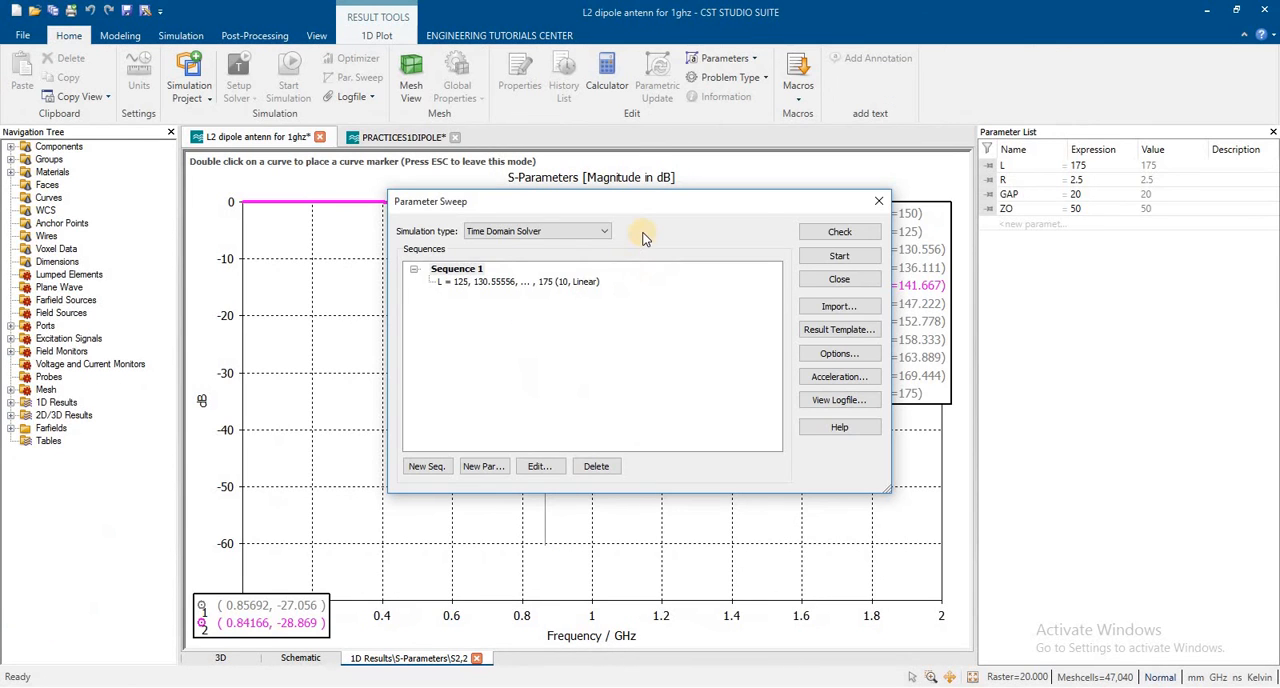
Step: Inspect the definition form for an additional GAP sweep parameter in Sequence 1, and dismiss it without adding anything
click(548, 288)
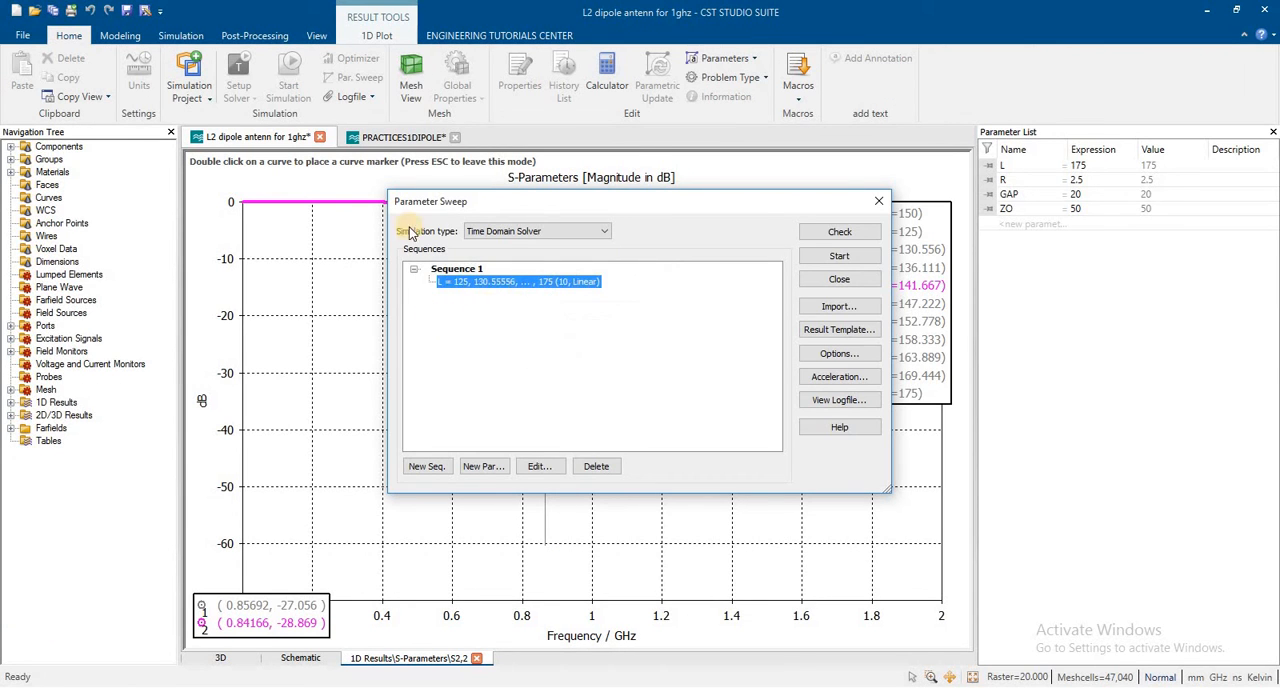
click(470, 467)
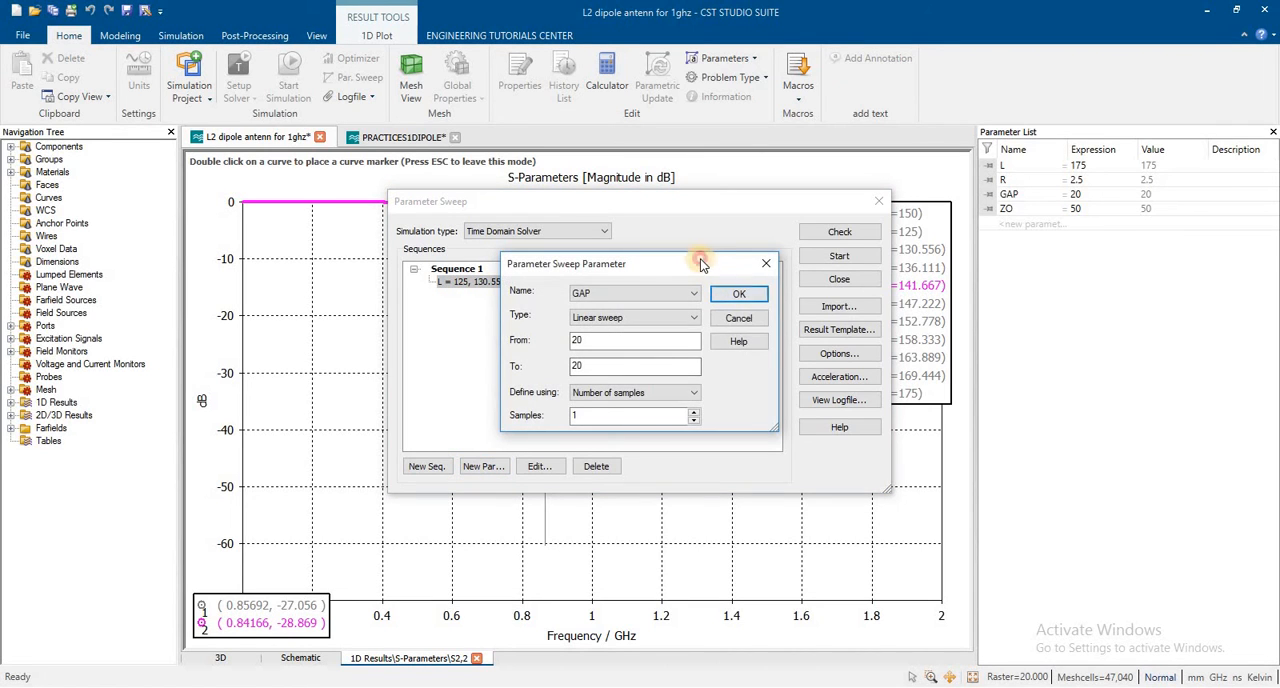
drag(683, 255, 593, 200)
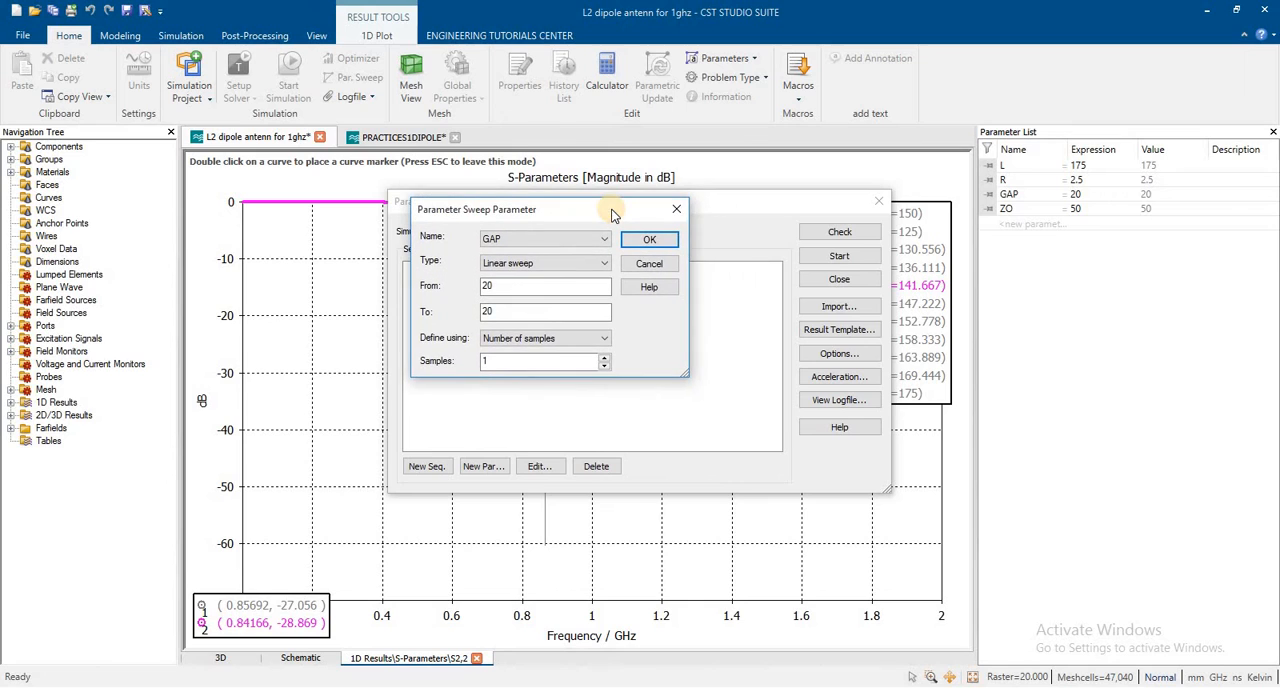
click(497, 290)
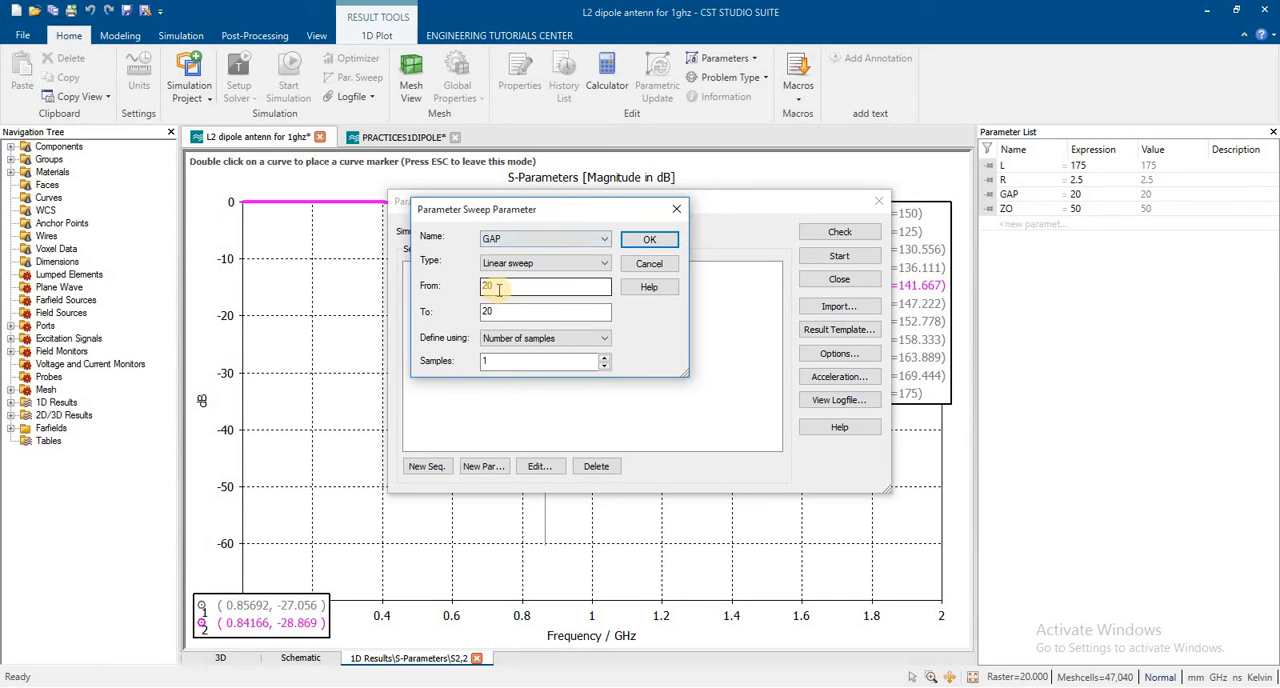
click(499, 287)
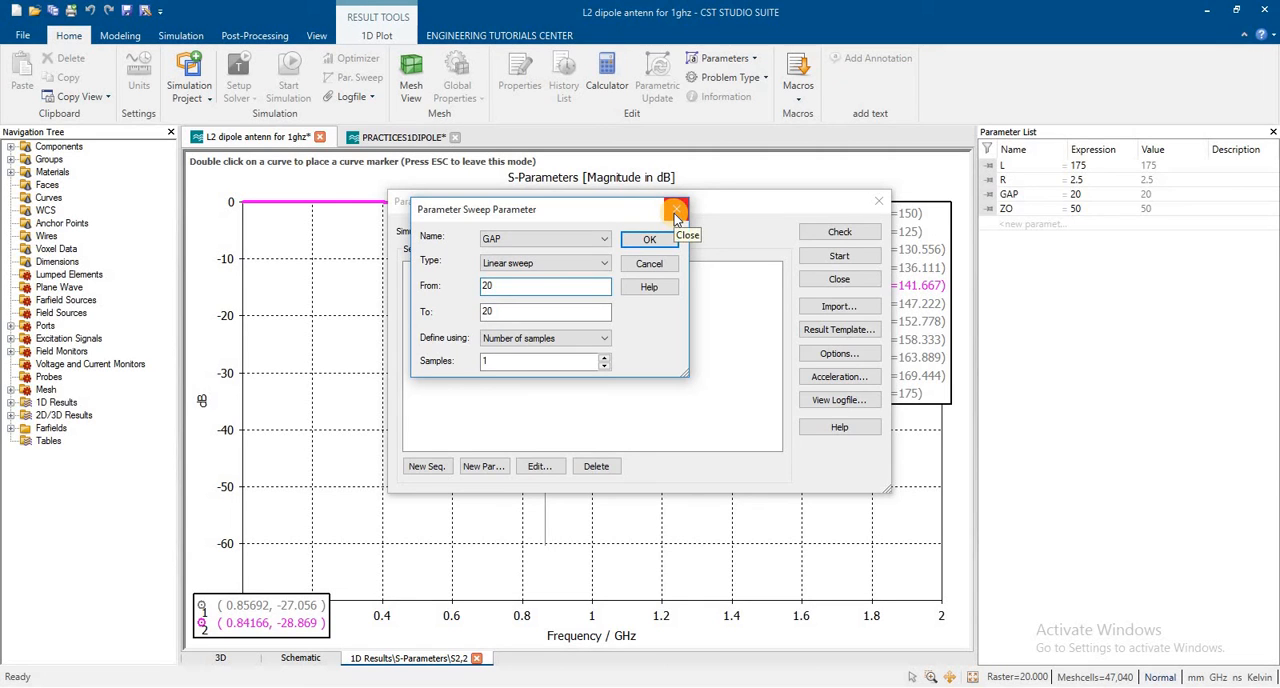
click(674, 213)
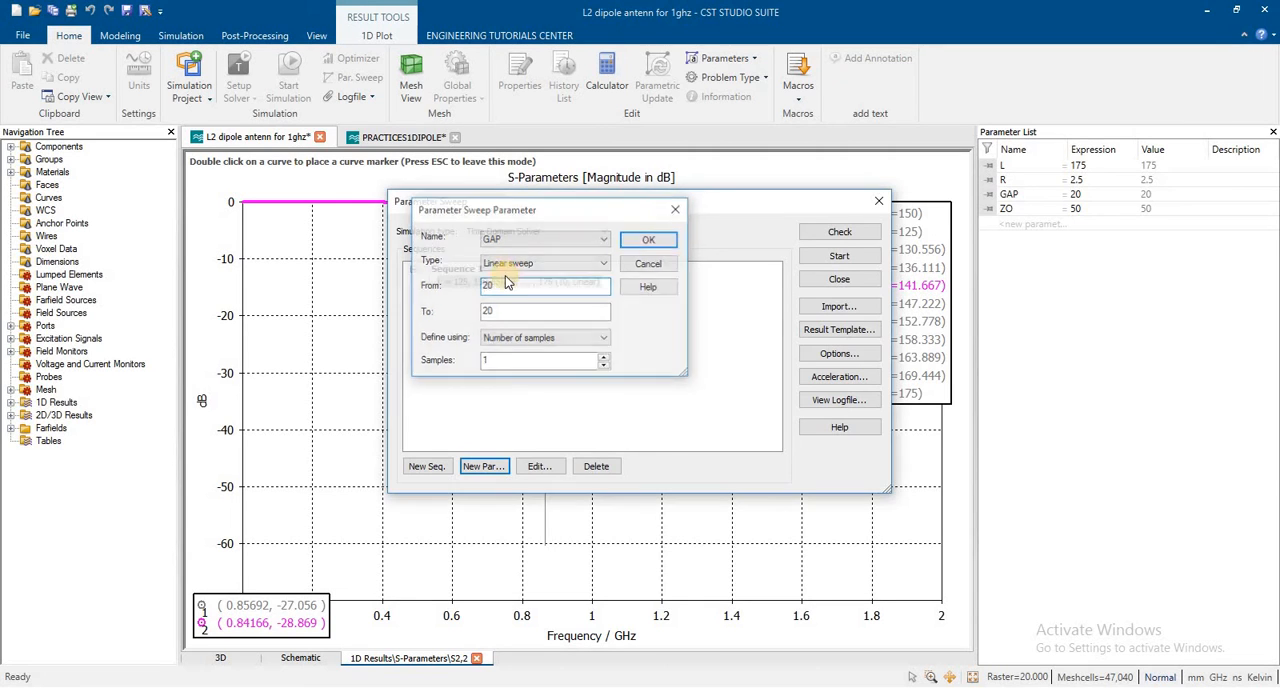
Step: Review the range and sample settings of the existing linear sweep of L, and close the parameter sweep
click(540, 466)
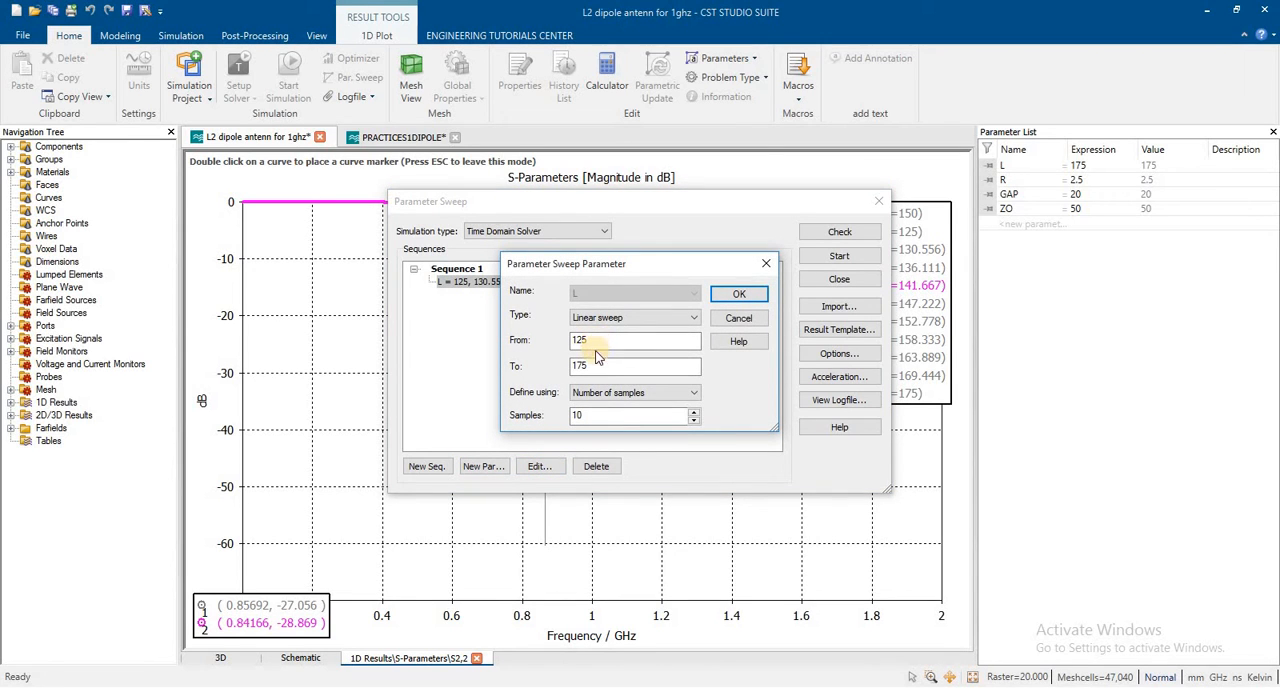
double_click(597, 365)
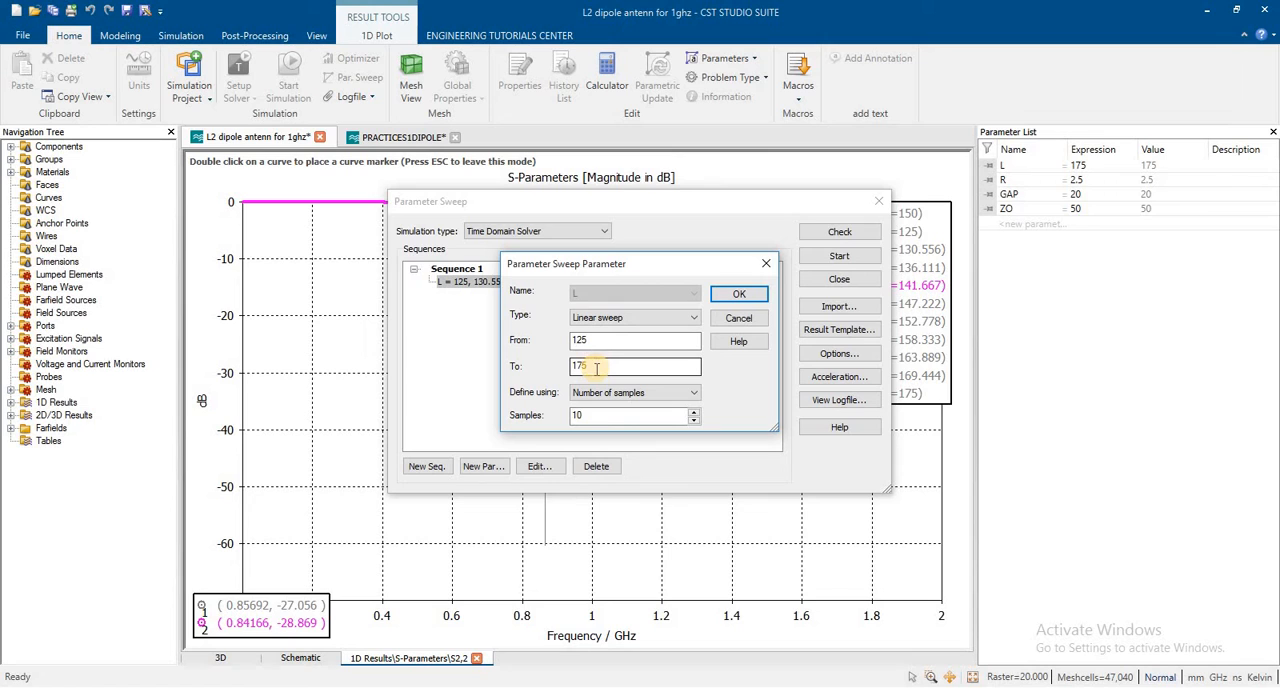
click(594, 416)
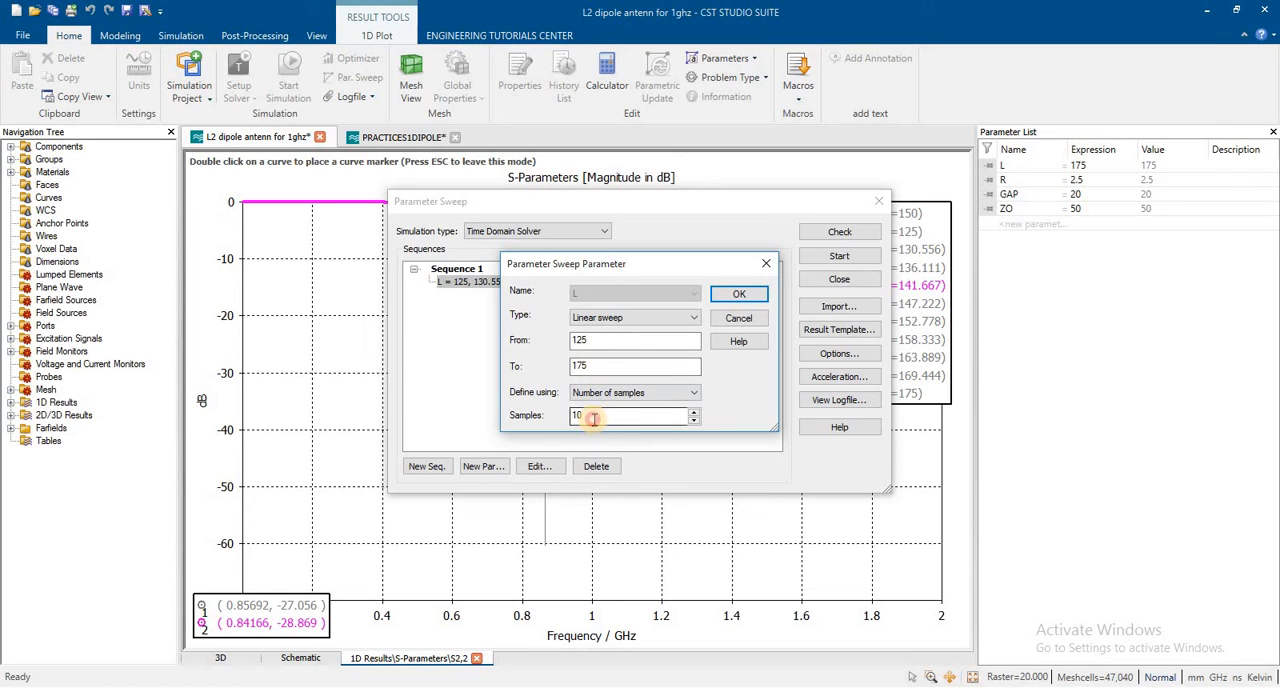
click(738, 297)
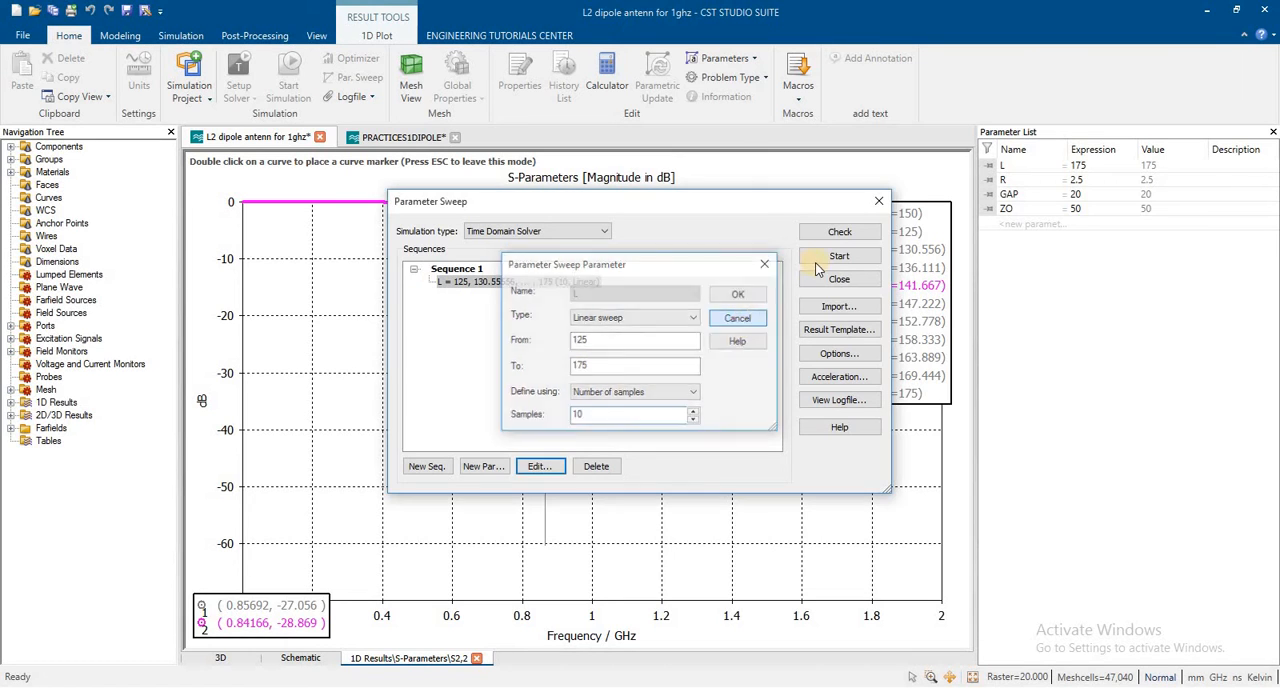
click(879, 202)
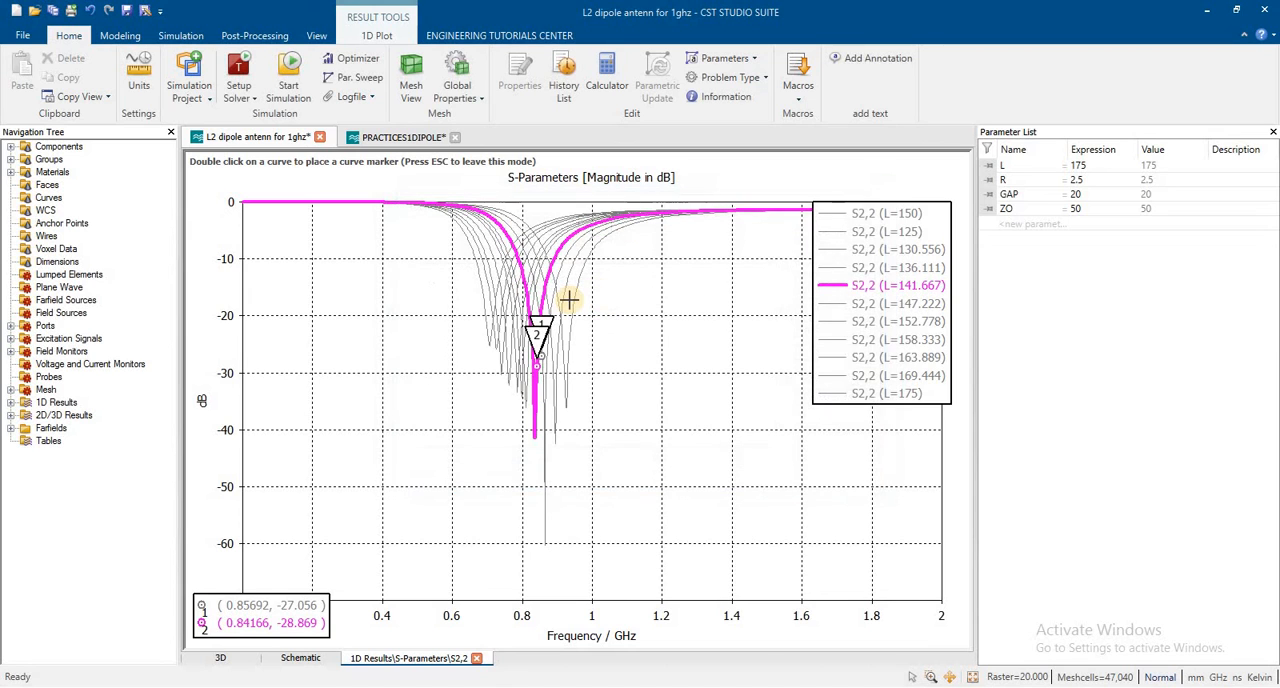
Step: Compare the swept S2,2 curves by highlighting individual L values between 125 and 152.778, ending on L=152.778
click(862, 318)
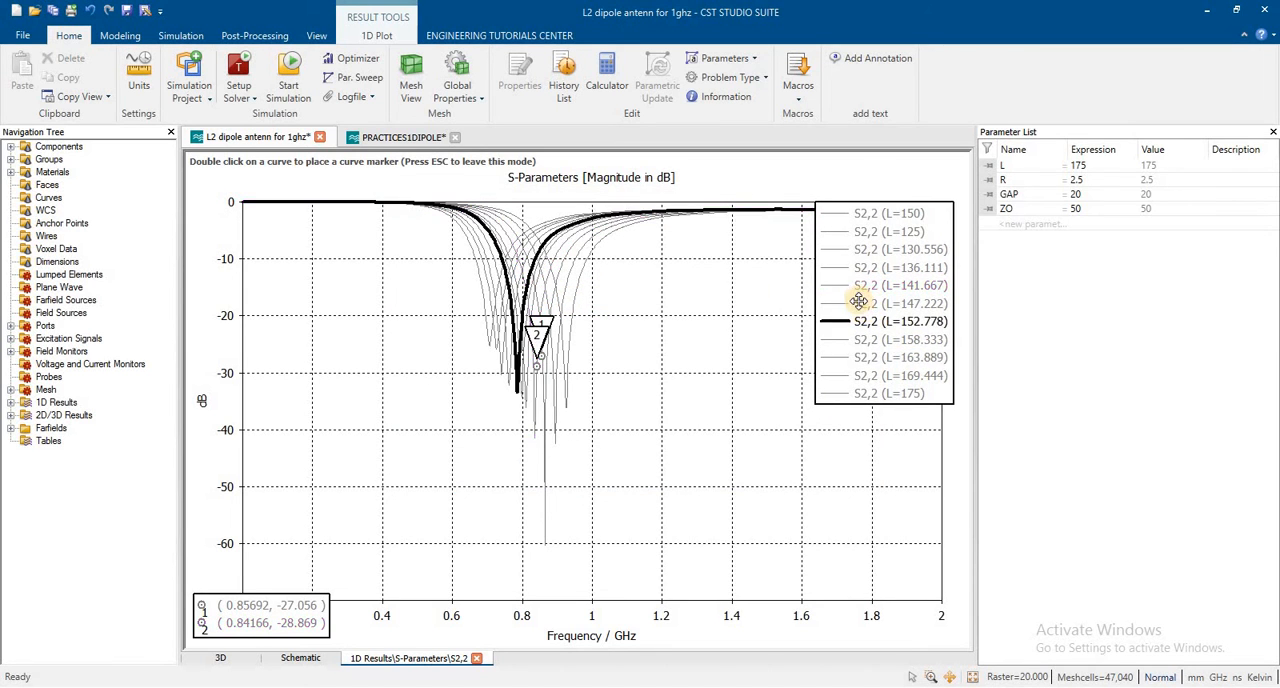
click(864, 283)
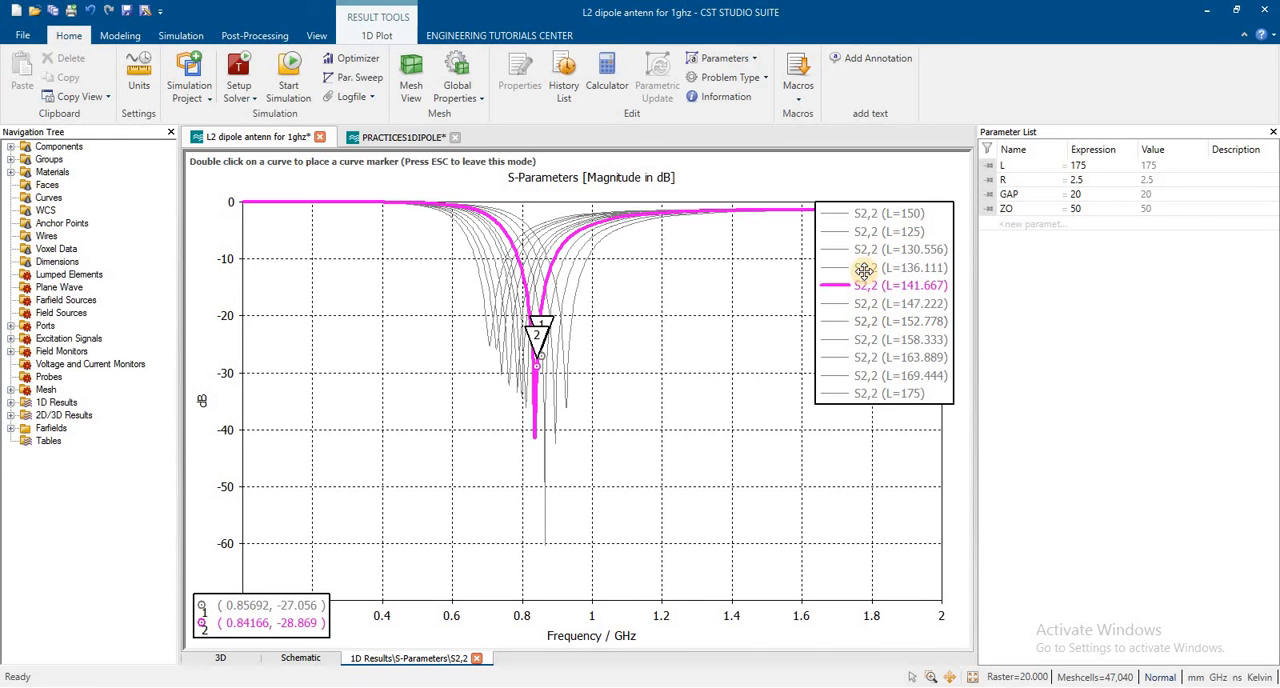
click(864, 269)
click(862, 250)
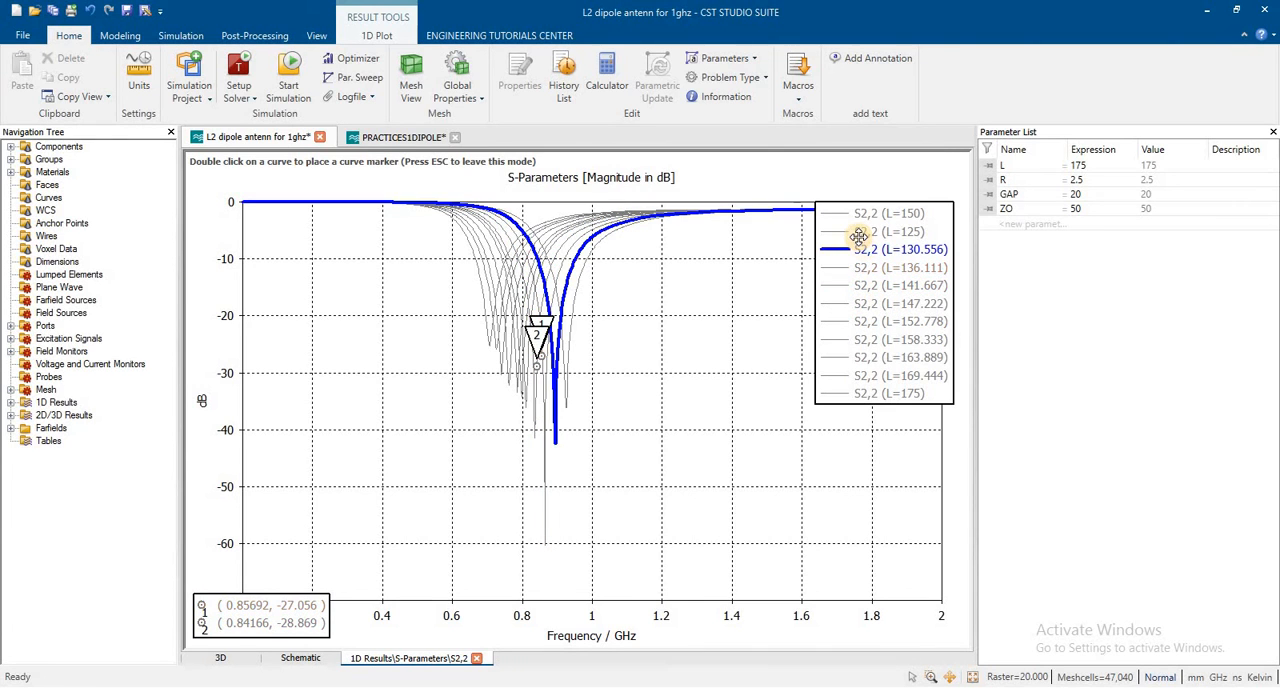
click(859, 233)
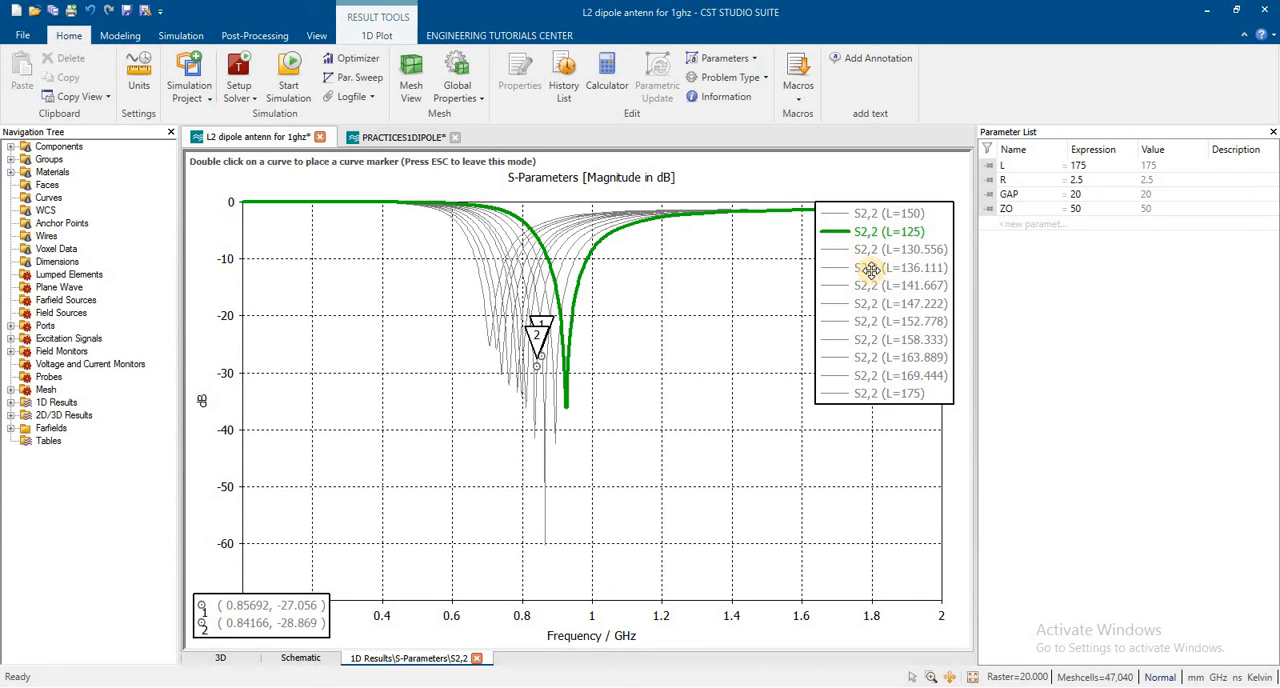
click(871, 269)
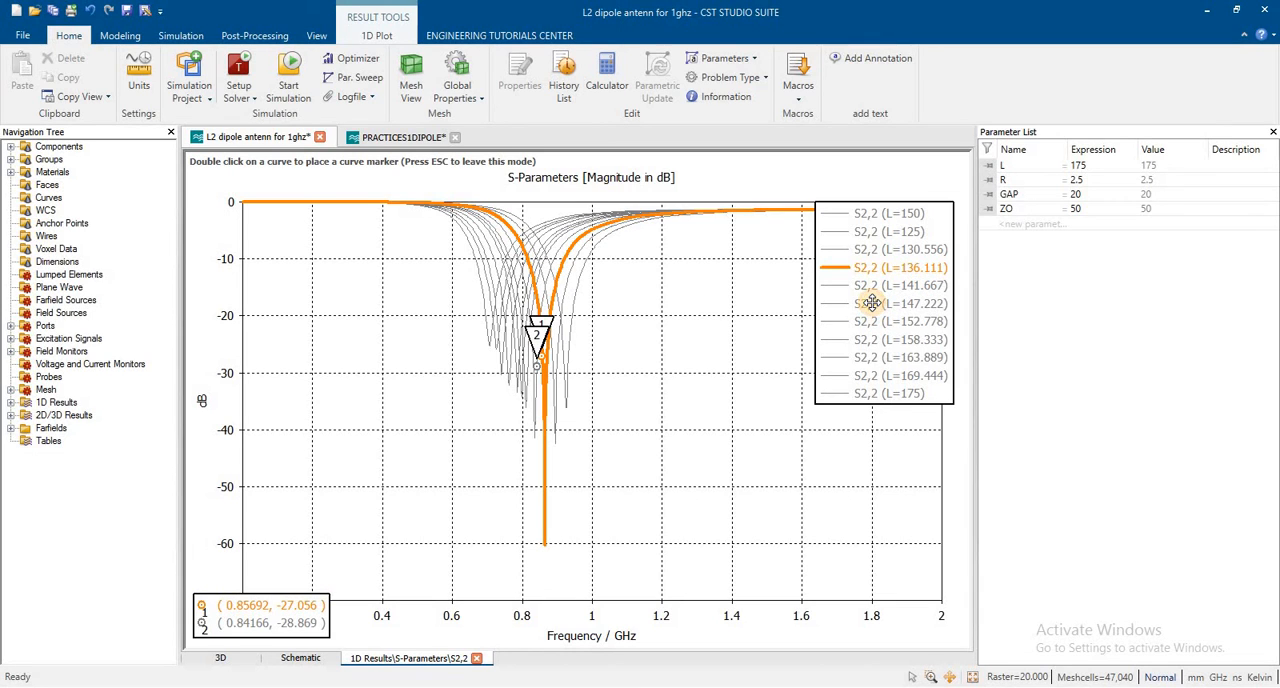
click(872, 304)
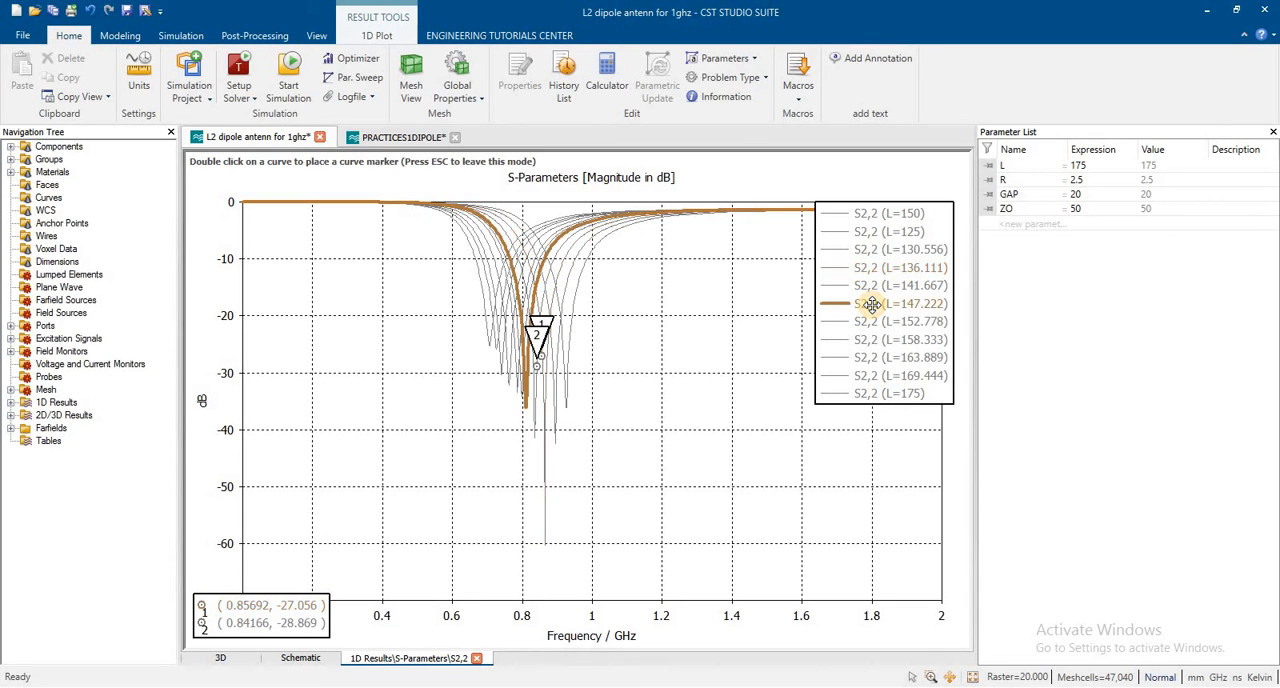
click(906, 323)
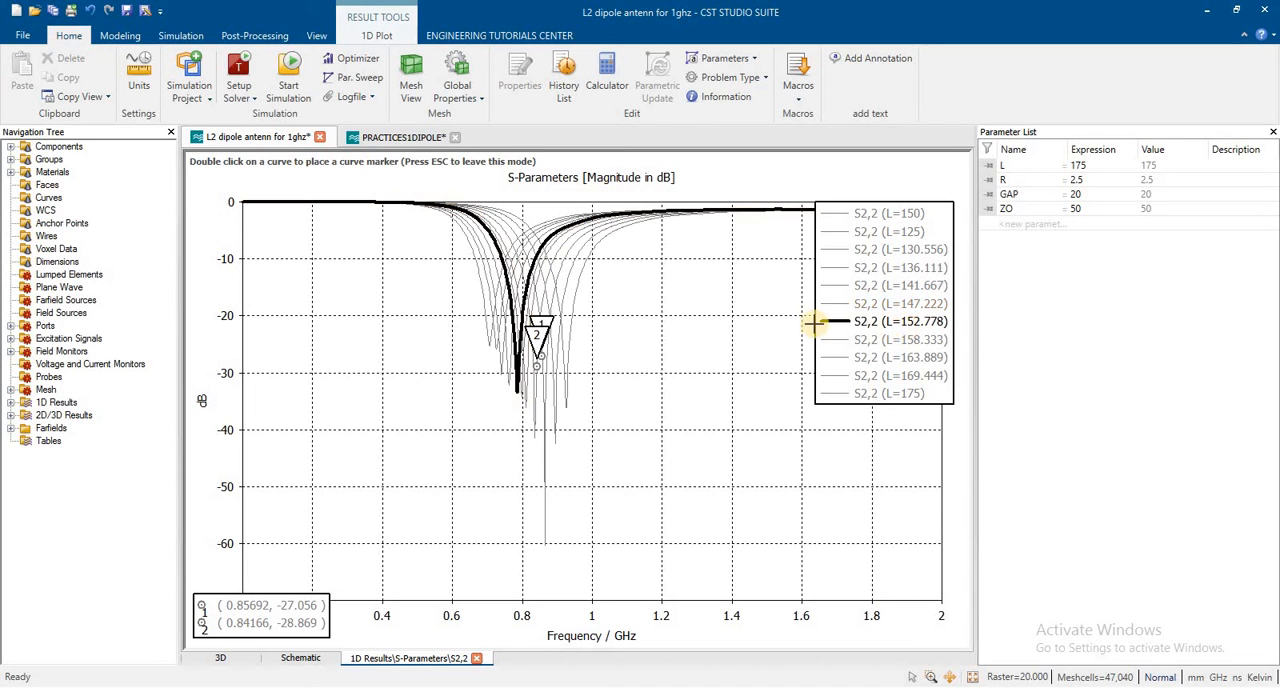
Step: Toggle the curve markers' visibility, reactivate marker placement, and add a marker at the minimum of the S2,2 curve for L=152.778
click(374, 35)
click(608, 72)
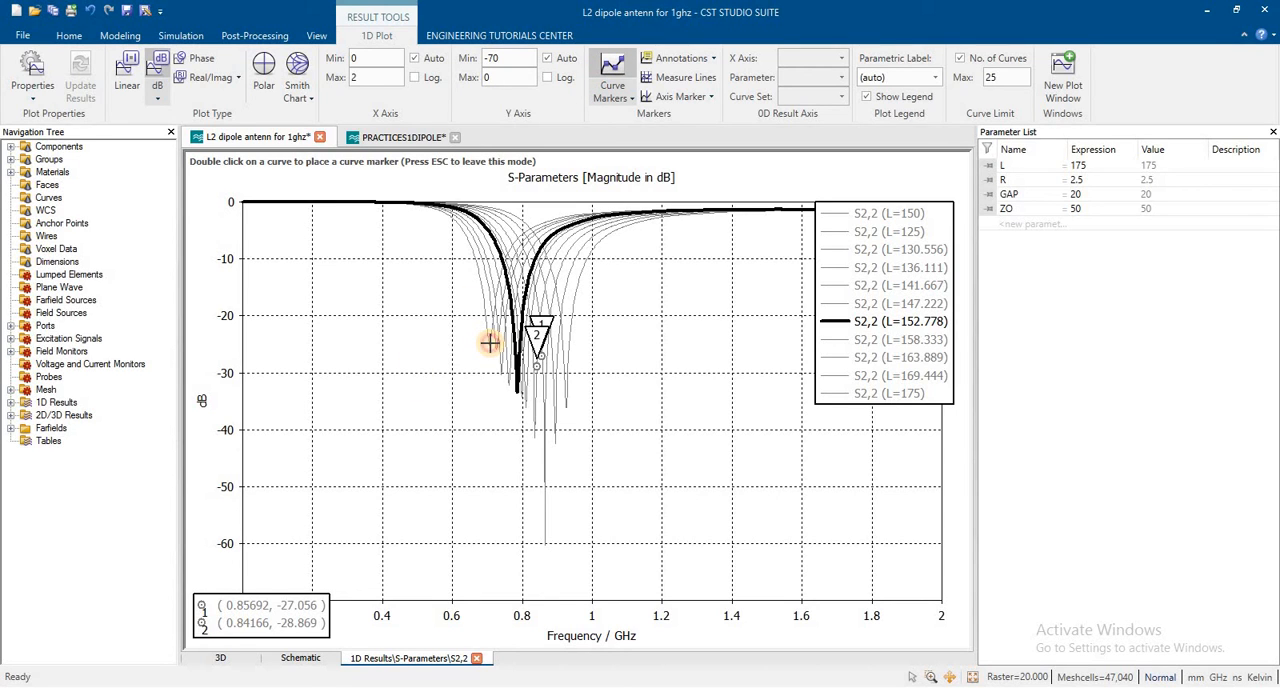
click(615, 92)
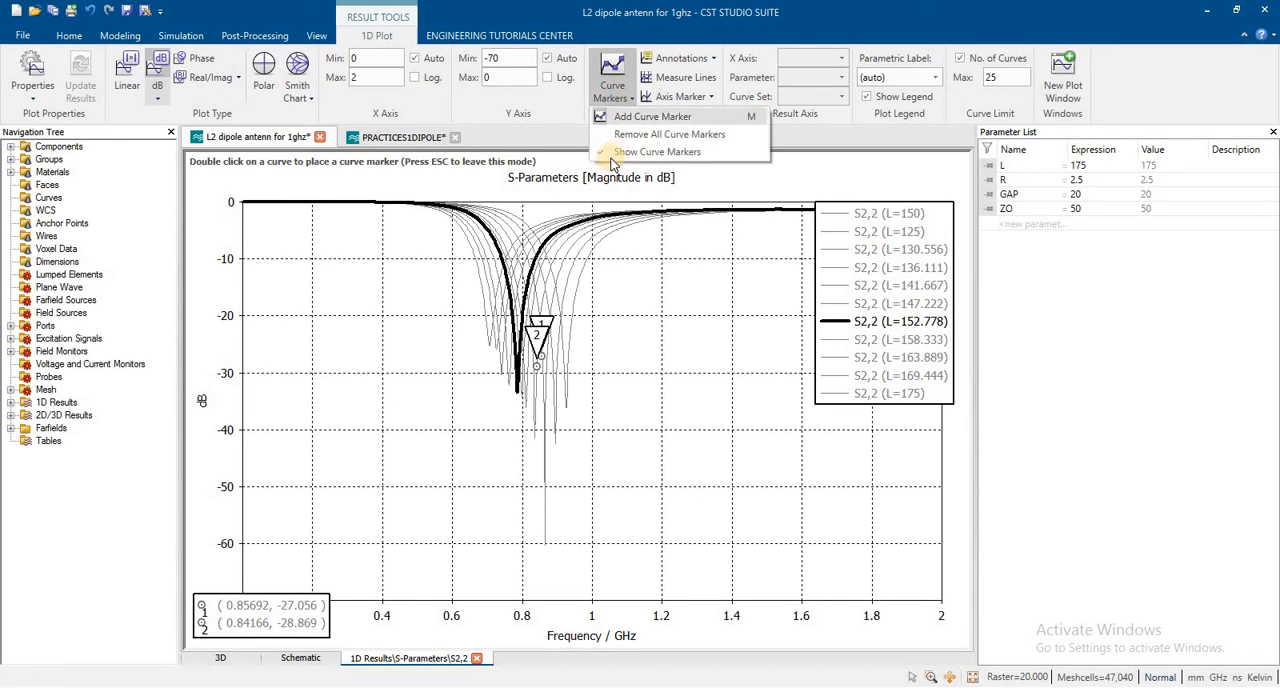
click(609, 154)
click(611, 91)
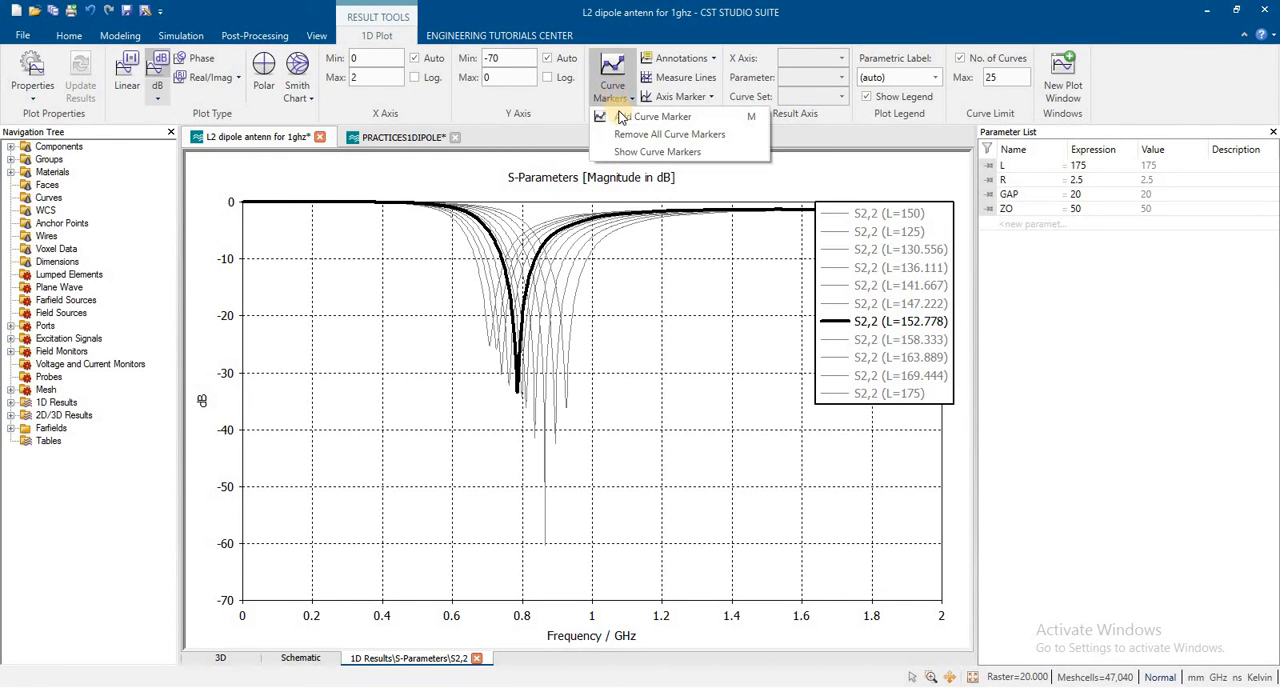
click(621, 118)
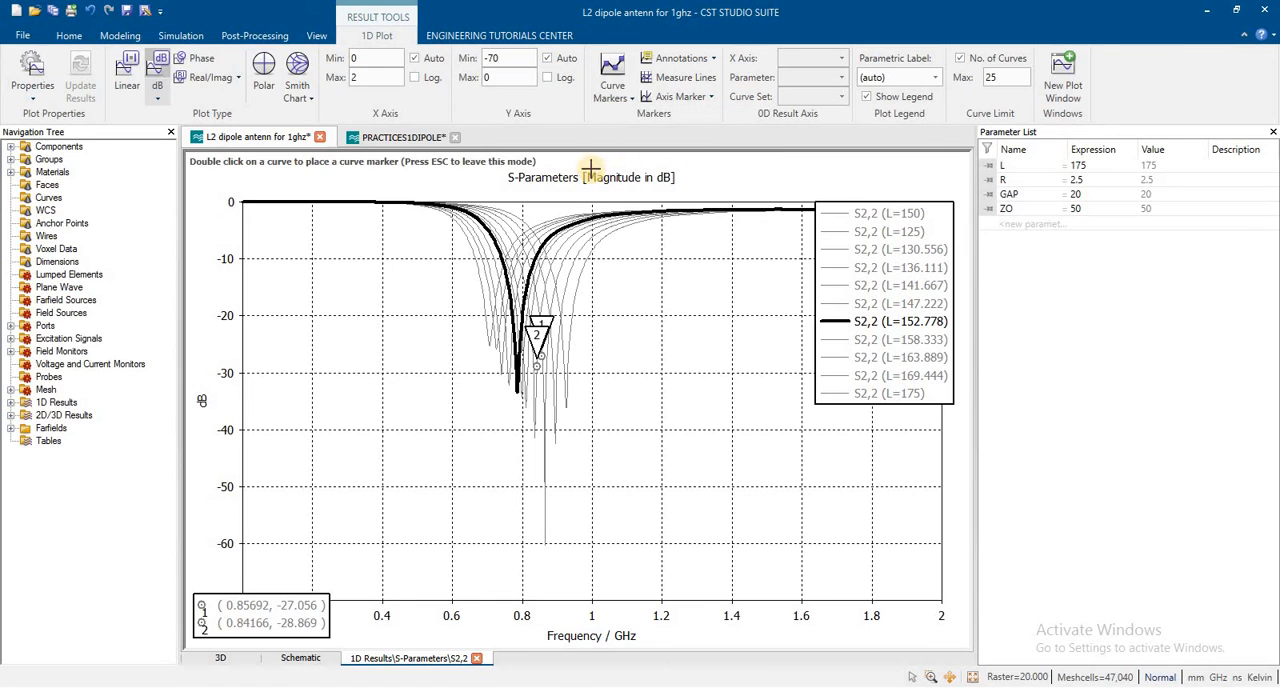
double_click(518, 390)
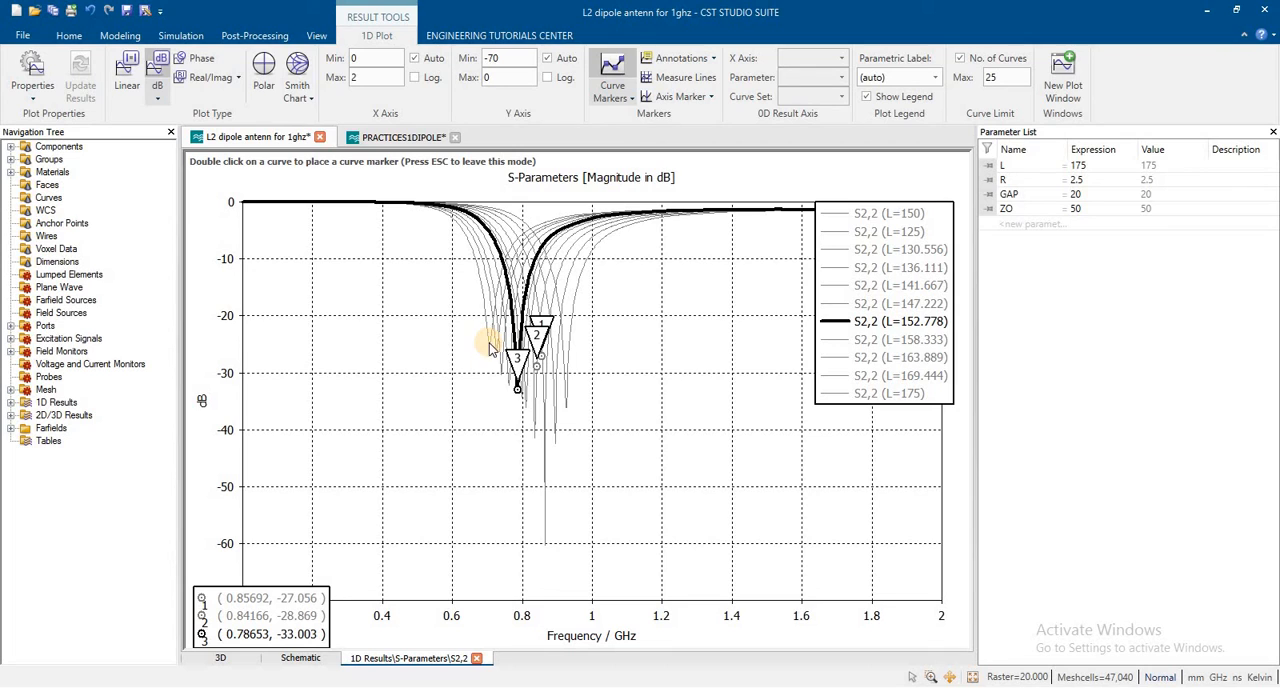
Step: Highlight the S2,2 curves for L=150 and L=125 in turn, and place a curve marker at each one's minimum
click(867, 217)
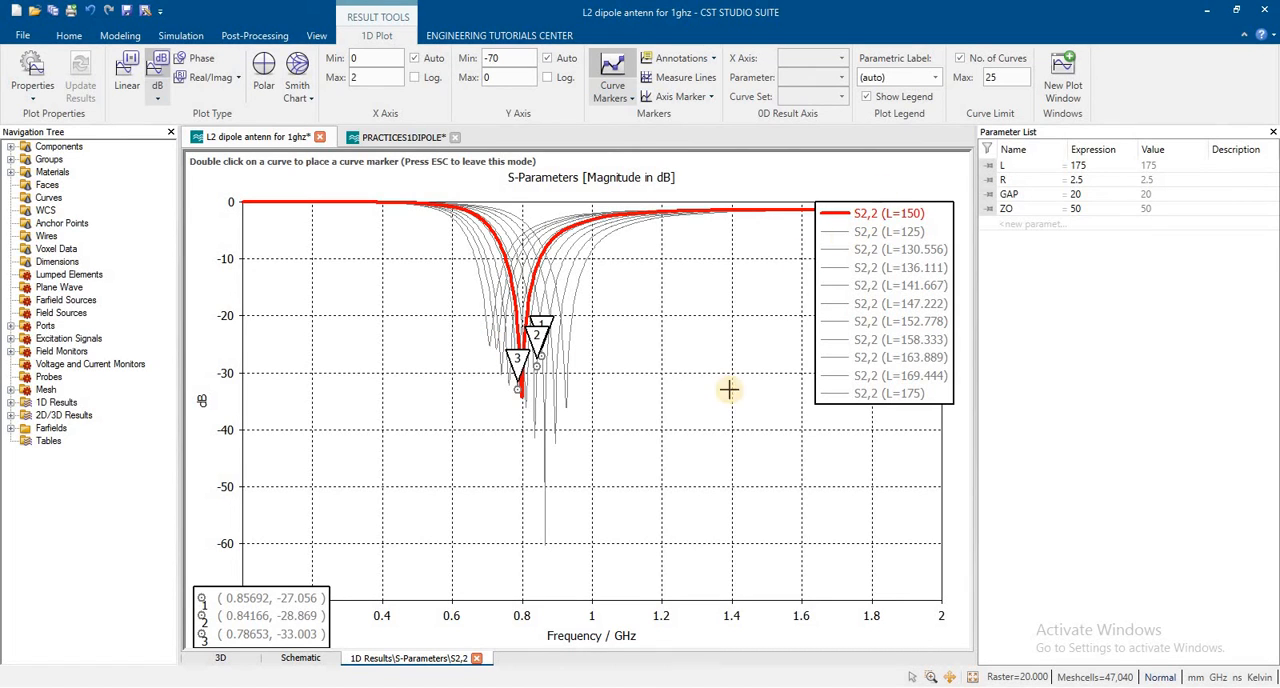
double_click(520, 392)
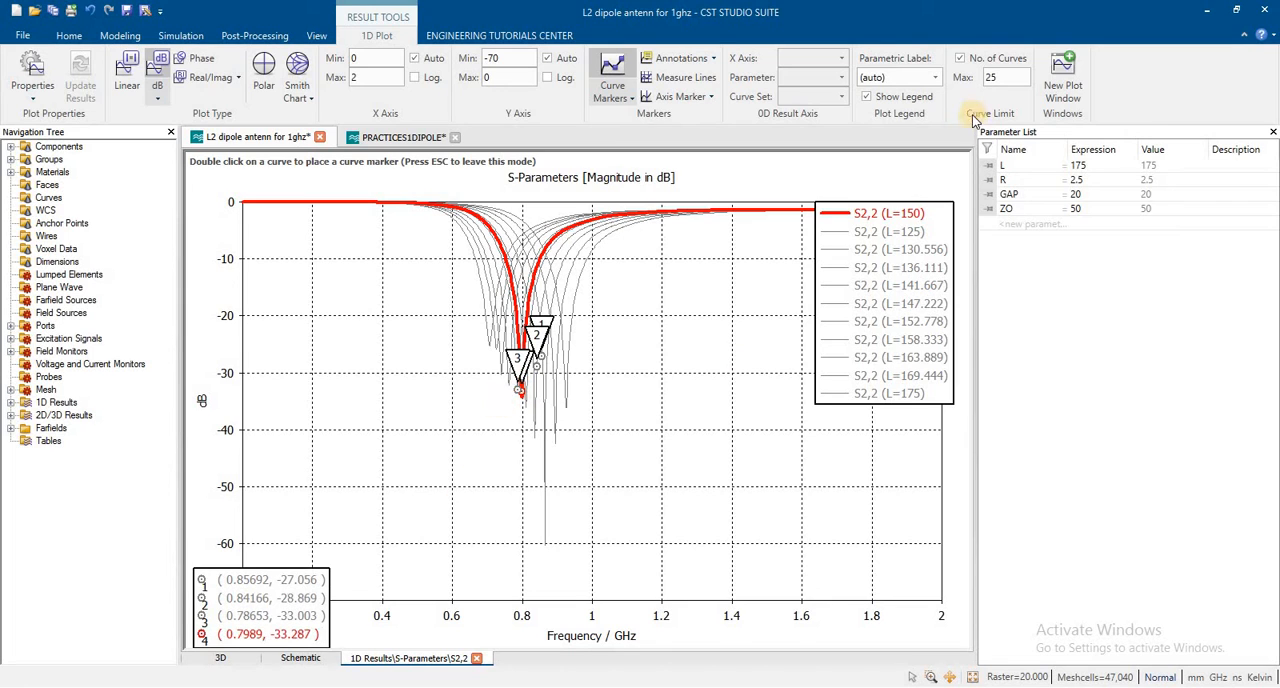
click(871, 229)
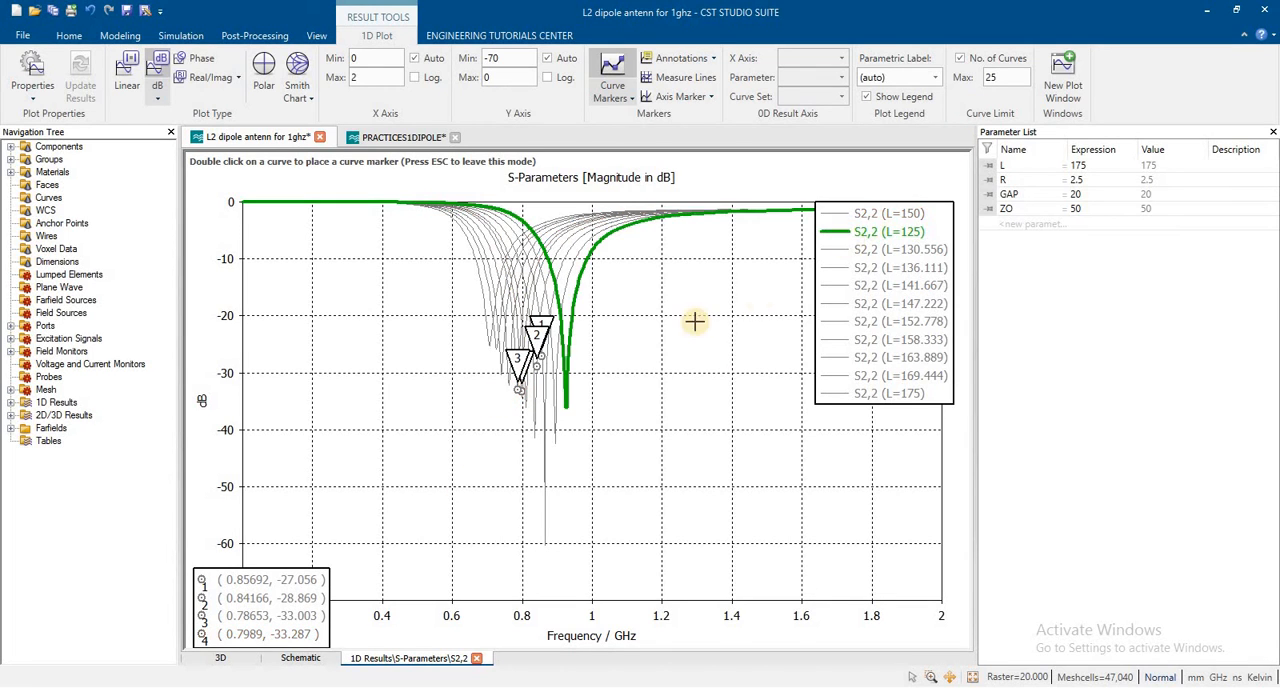
double_click(566, 406)
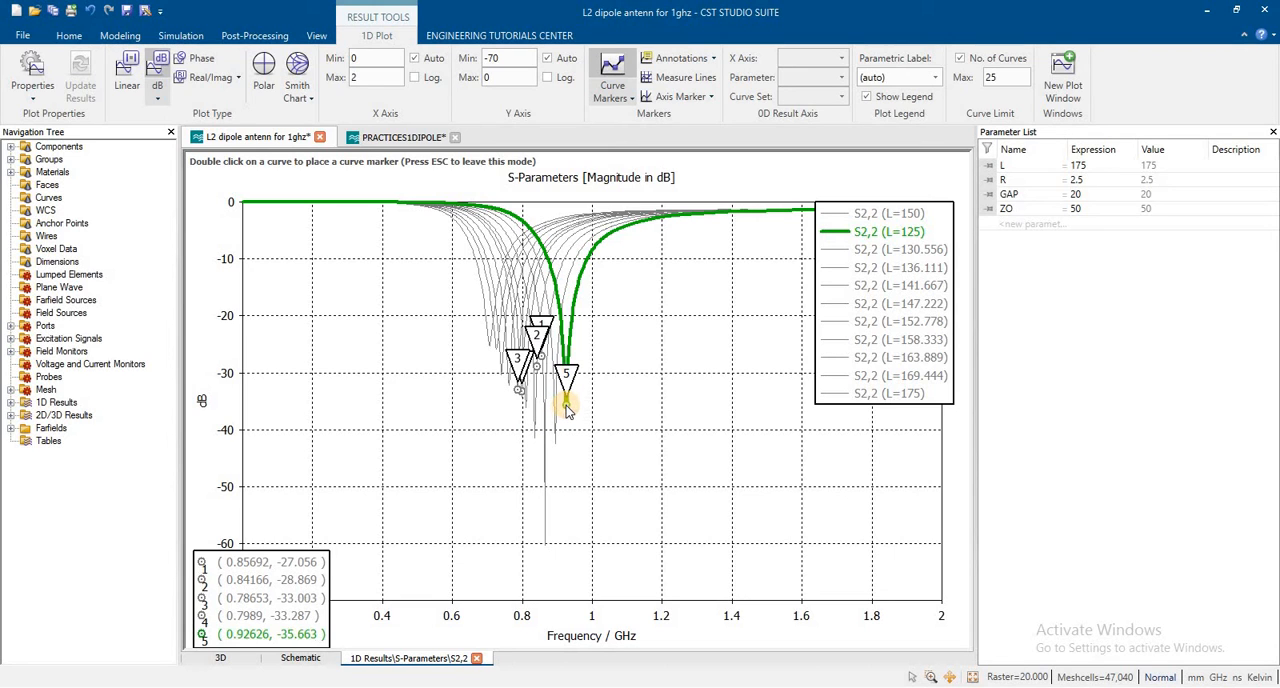